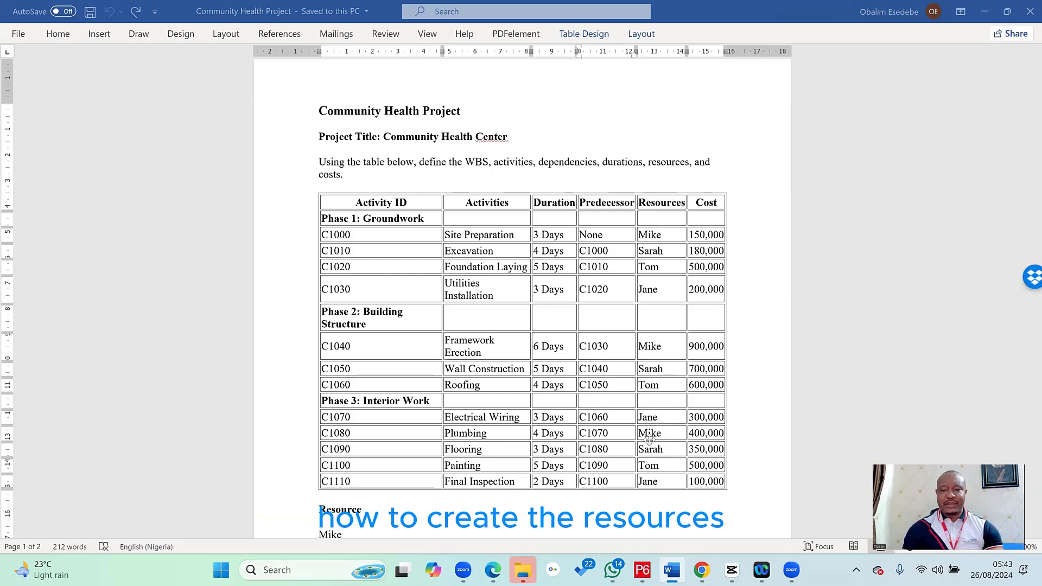
Review the activity table and the resource list in the Community Health Project brief.
{"action": "scroll", "coordinate": [649, 443], "scroll_direction": "down", "scroll_amount": 4}
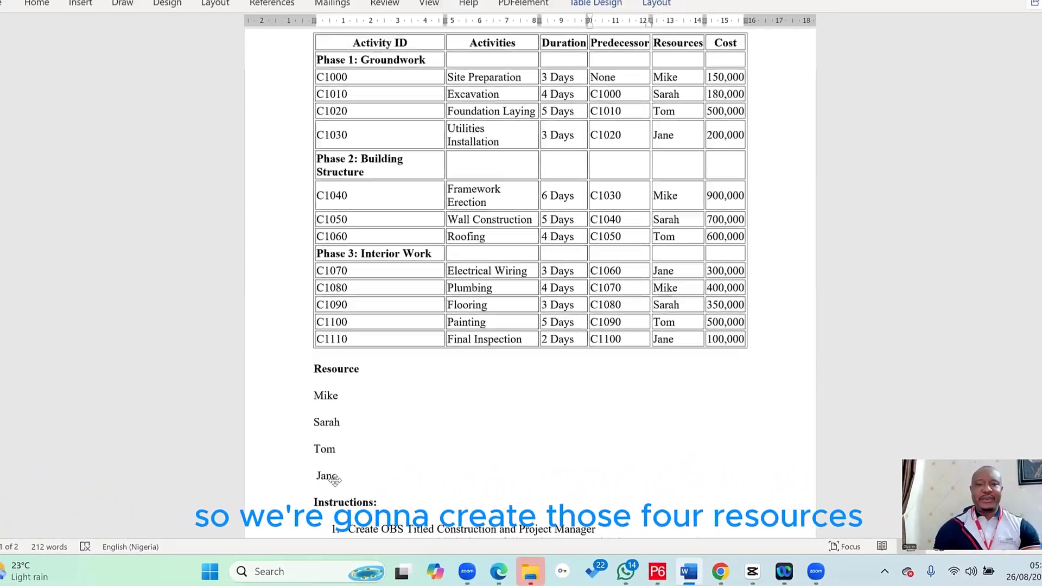
{"action": "scroll", "coordinate": [498, 292], "scroll_direction": "up", "scroll_amount": 2}
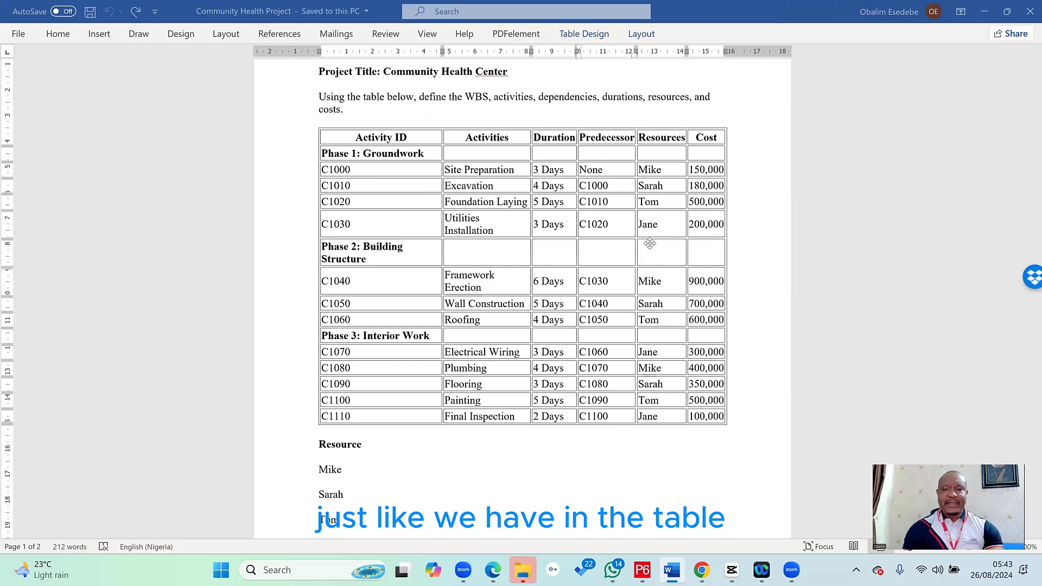
{"action": "scroll", "coordinate": [650, 244], "scroll_direction": "up", "scroll_amount": 1}
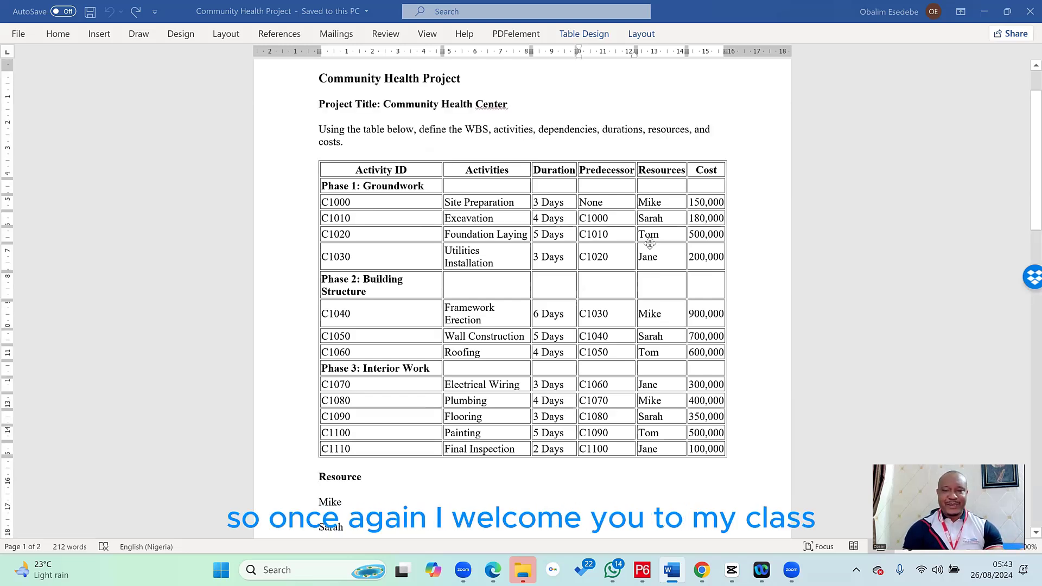
{"action": "scroll", "coordinate": [650, 243], "scroll_direction": "down", "scroll_amount": 4}
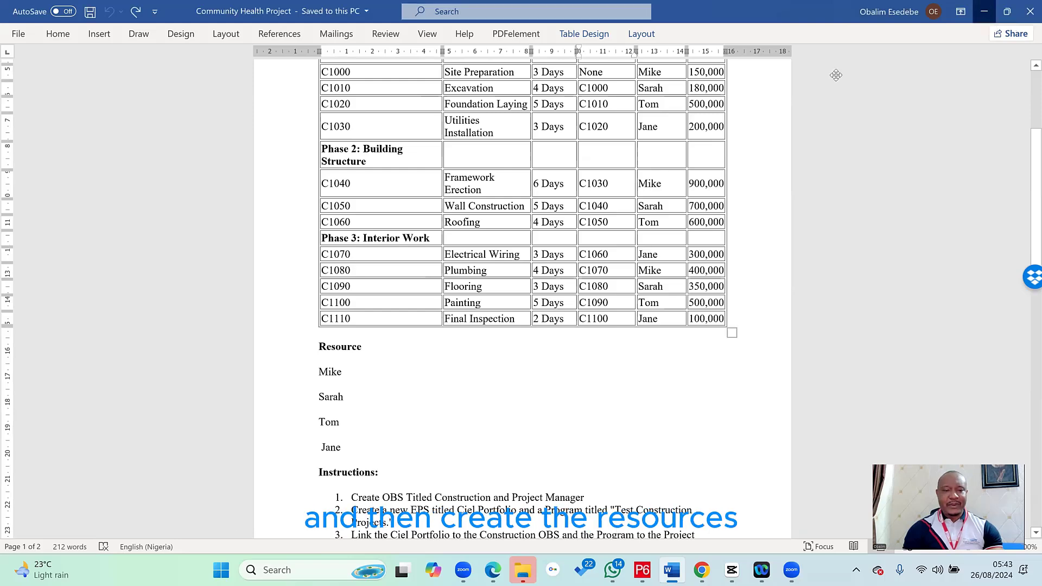
Switch to Primavera P6 and select the Site Preparation activity in the Groundwork phase.
{"action": "key", "text": "alt+Tab"}
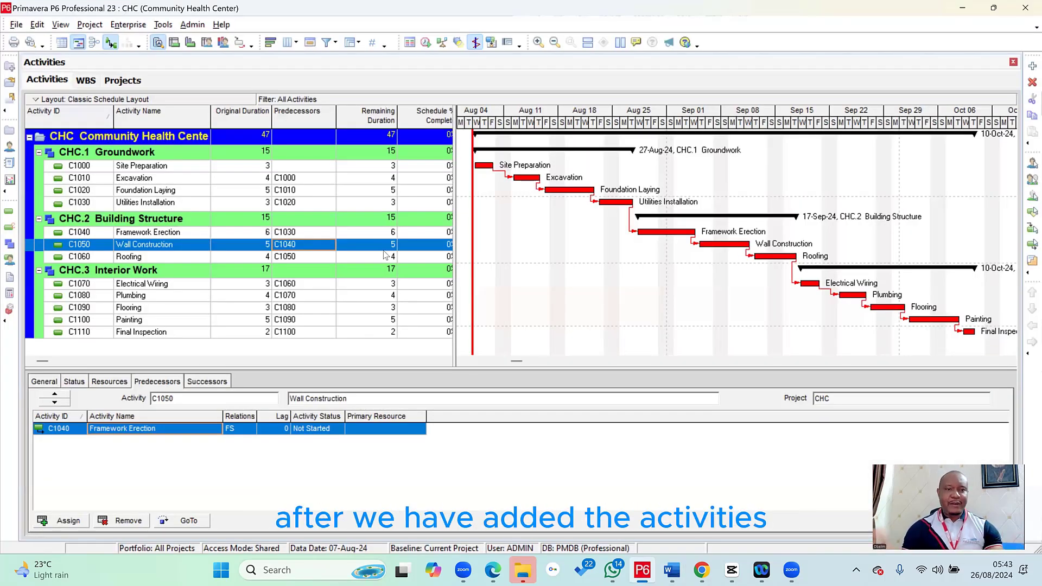
{"action": "left_click", "coordinate": [297, 202]}
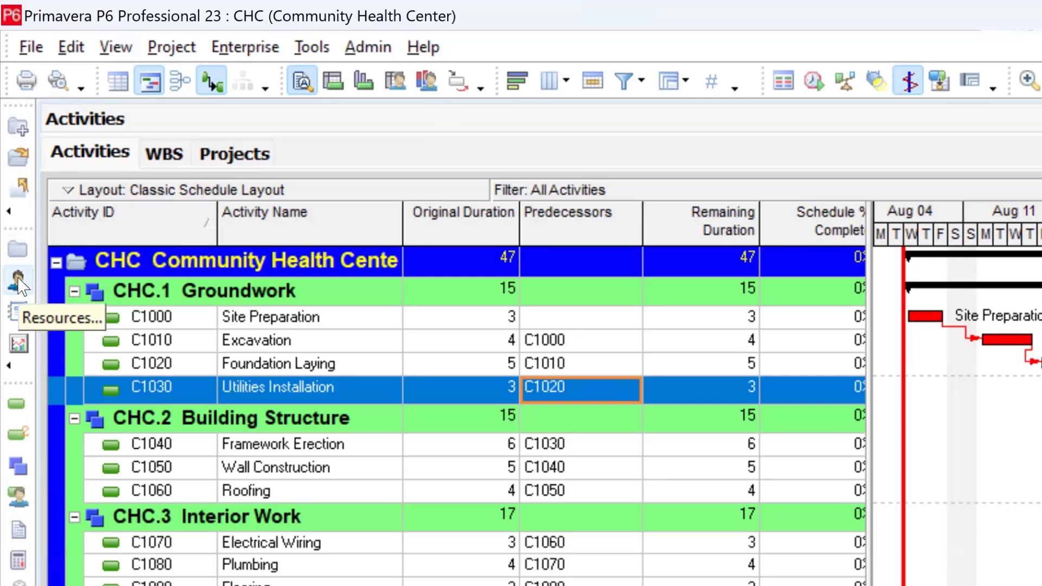
{"action": "key", "text": "Up"}
{"action": "key", "text": "Up"}
{"action": "key", "text": "Up"}
{"action": "key", "text": "Left"}
{"action": "key", "text": "Left"}
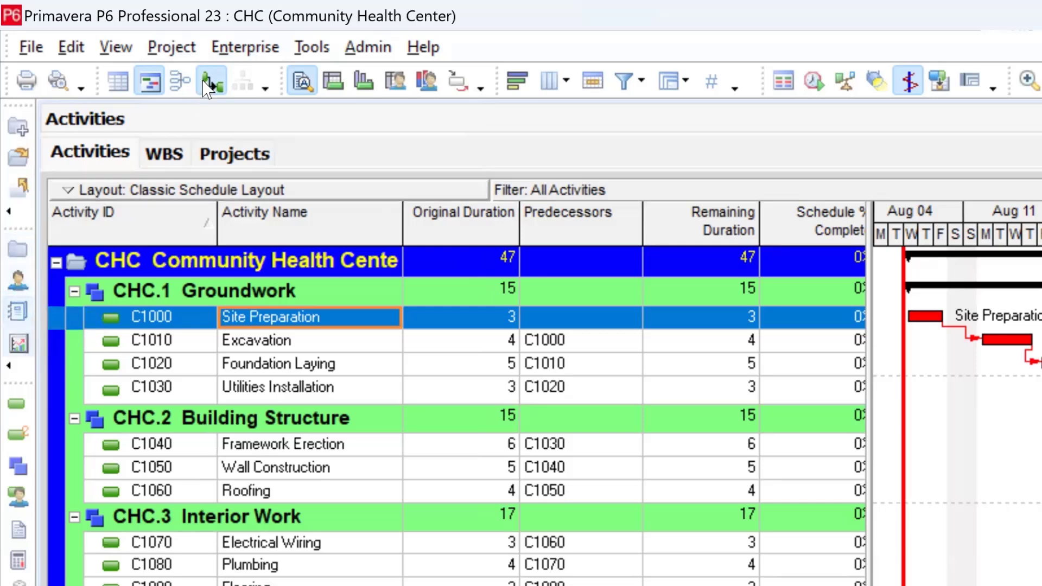
{"action": "left_click", "coordinate": [235, 44]}
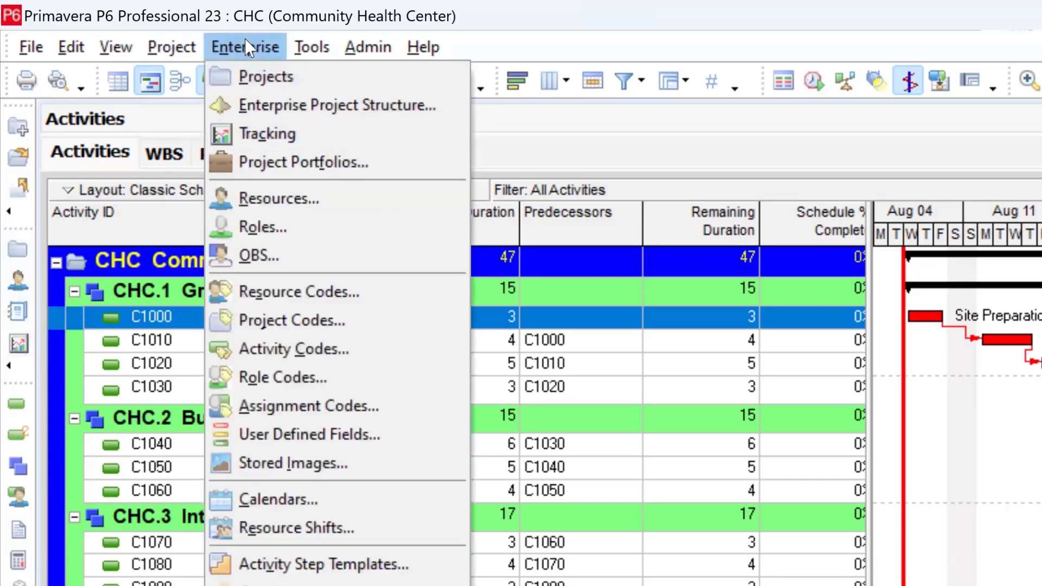
{"action": "left_click", "coordinate": [255, 201]}
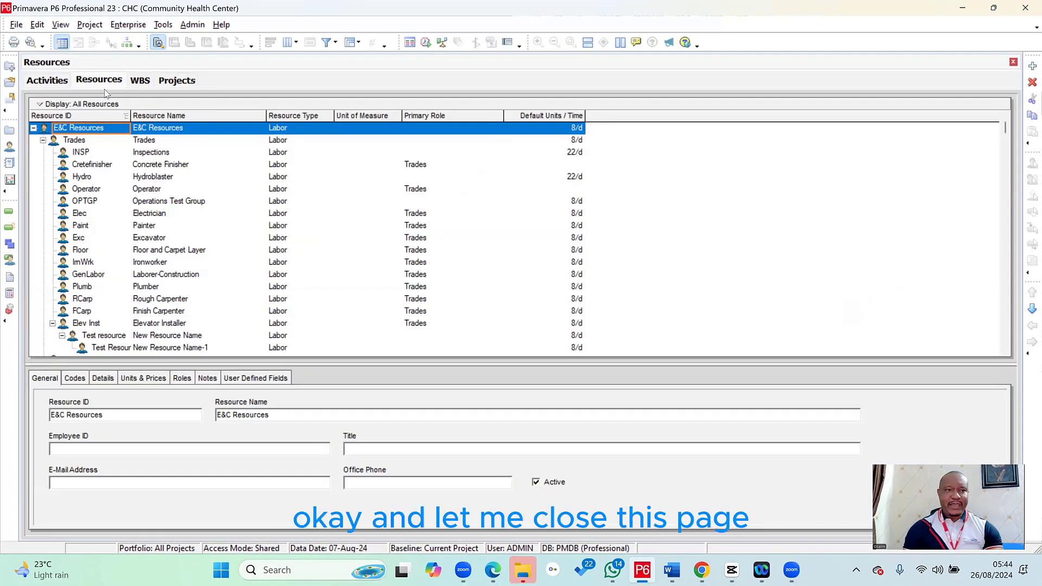
{"action": "left_click", "coordinate": [1013, 61]}
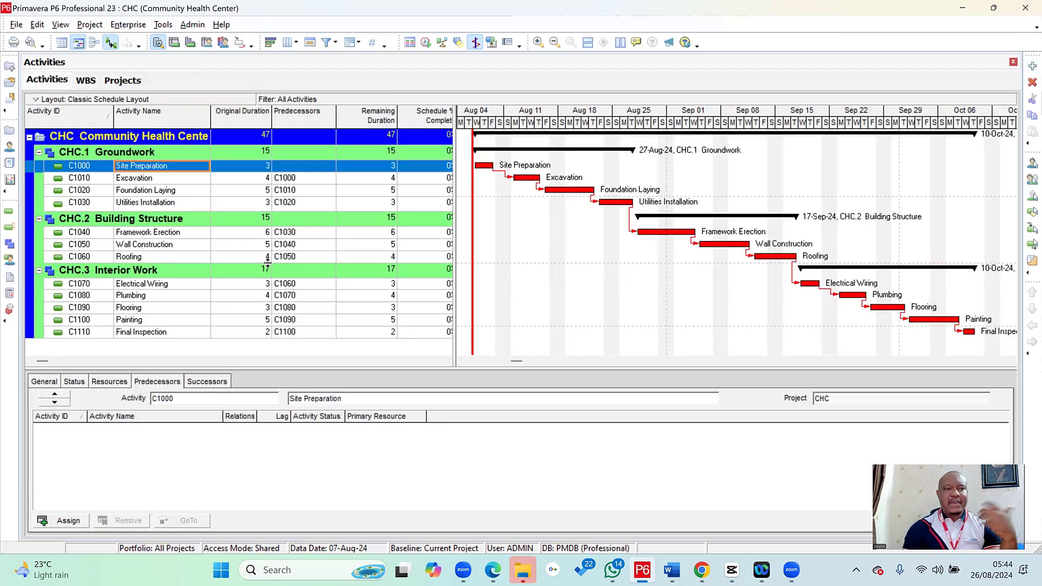
Open the Resources view and filter it to show only the current project's resources.
{"action": "left_click", "coordinate": [10, 146]}
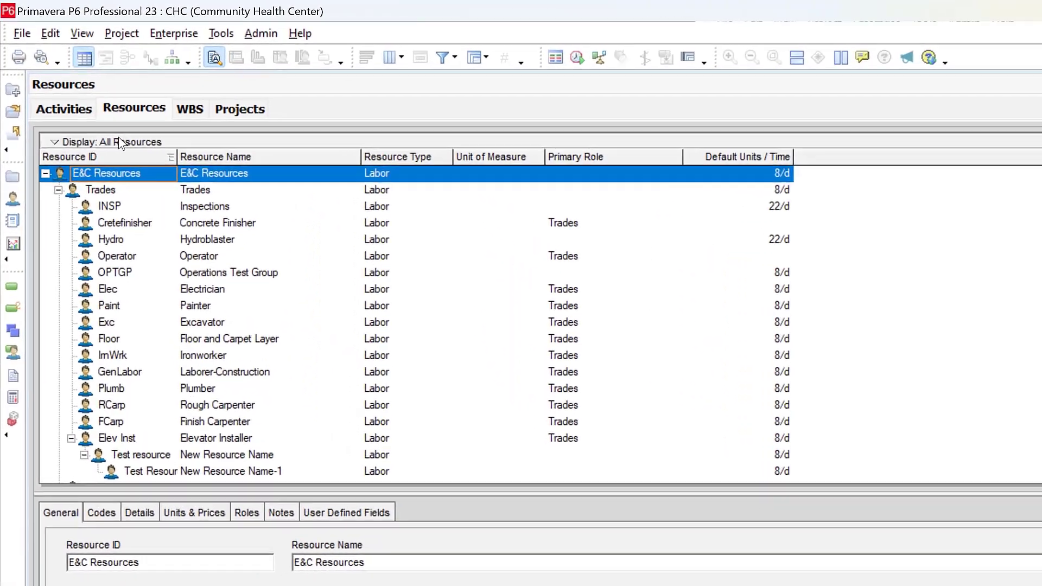
{"action": "left_click", "coordinate": [119, 140]}
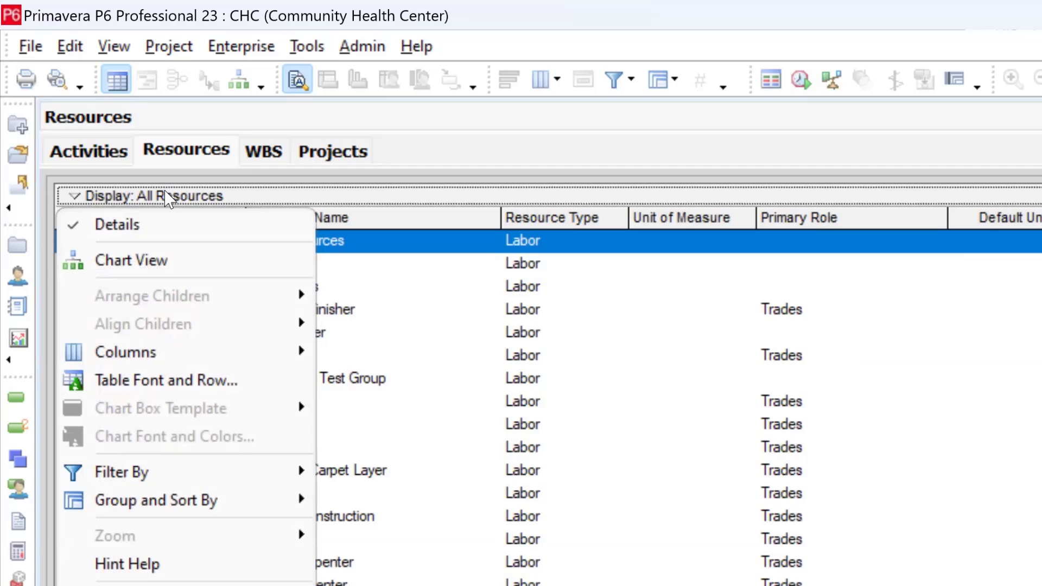
{"action": "mouse_move", "coordinate": [191, 467]}
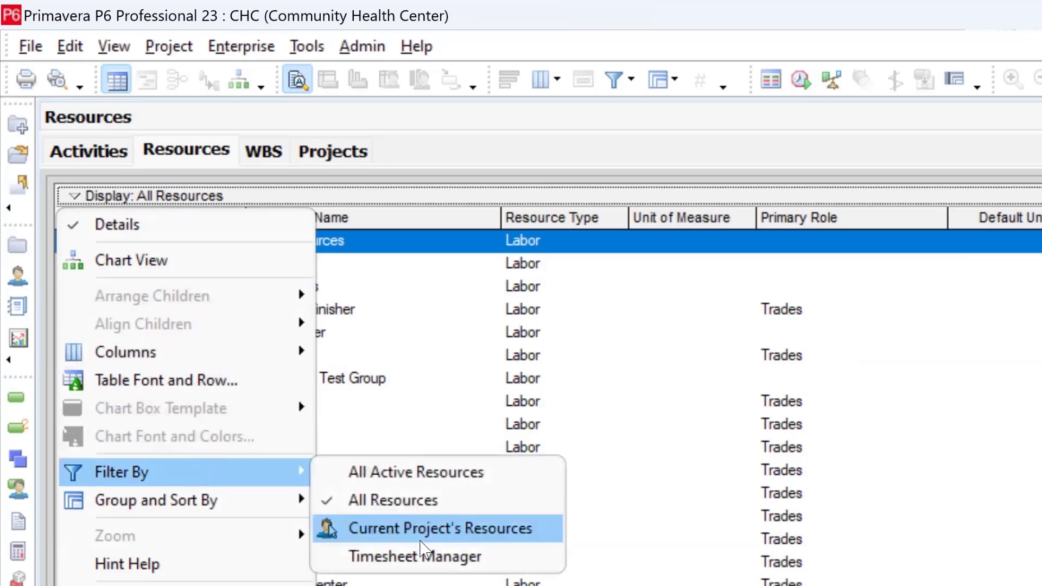
{"action": "left_click", "coordinate": [434, 529]}
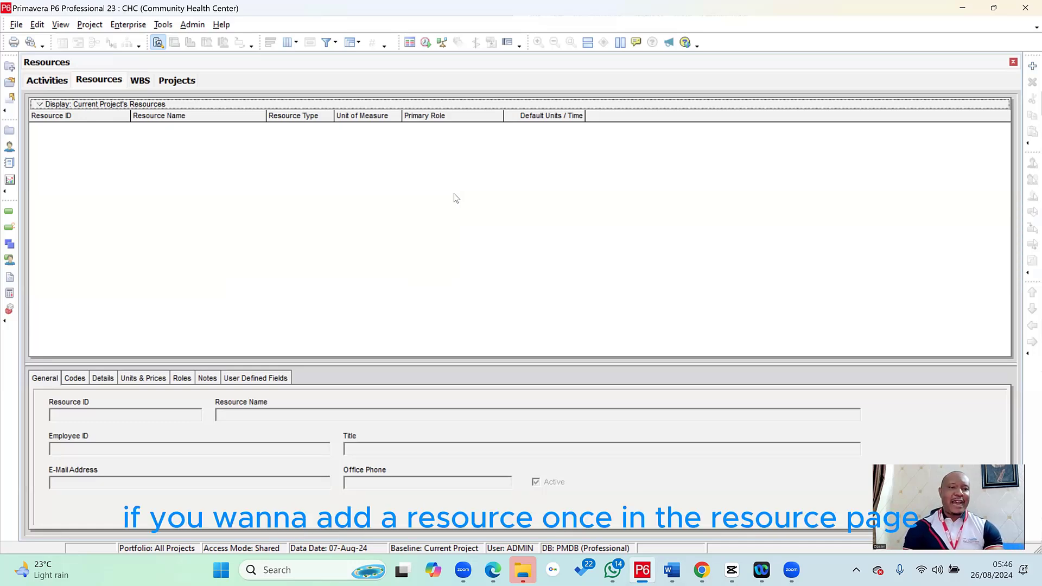
Add a new resource, accepting the filter change to display all resources.
{"action": "right_click", "coordinate": [409, 198]}
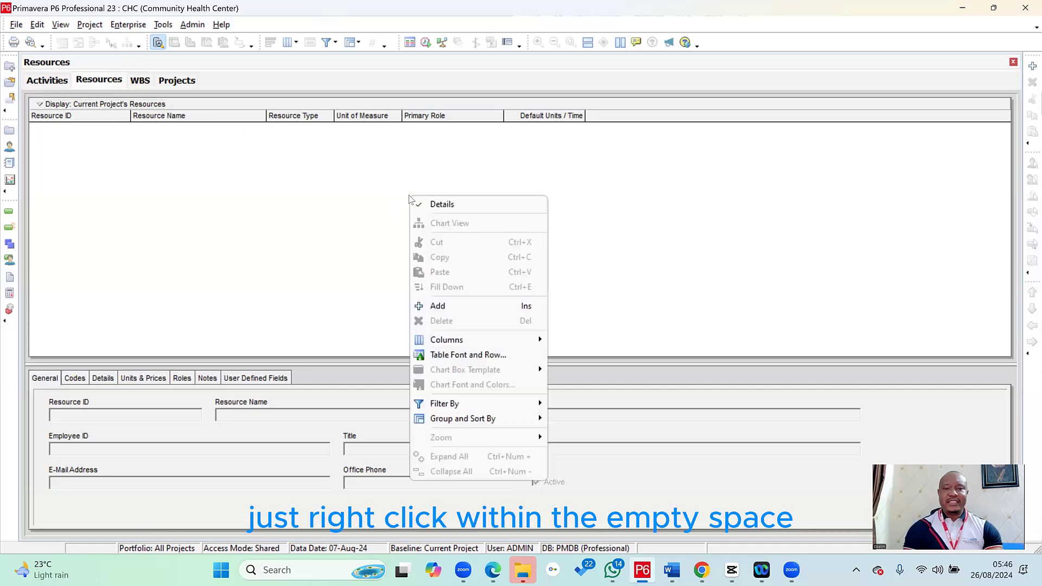
{"action": "left_click", "coordinate": [473, 307]}
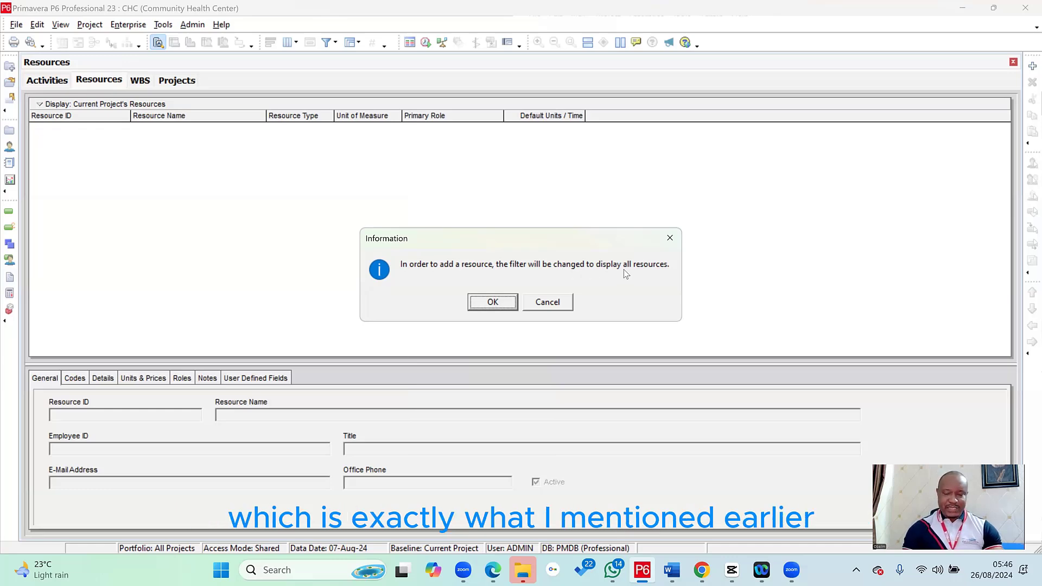
{"action": "left_click", "coordinate": [488, 305]}
{"action": "left_click", "coordinate": [491, 304]}
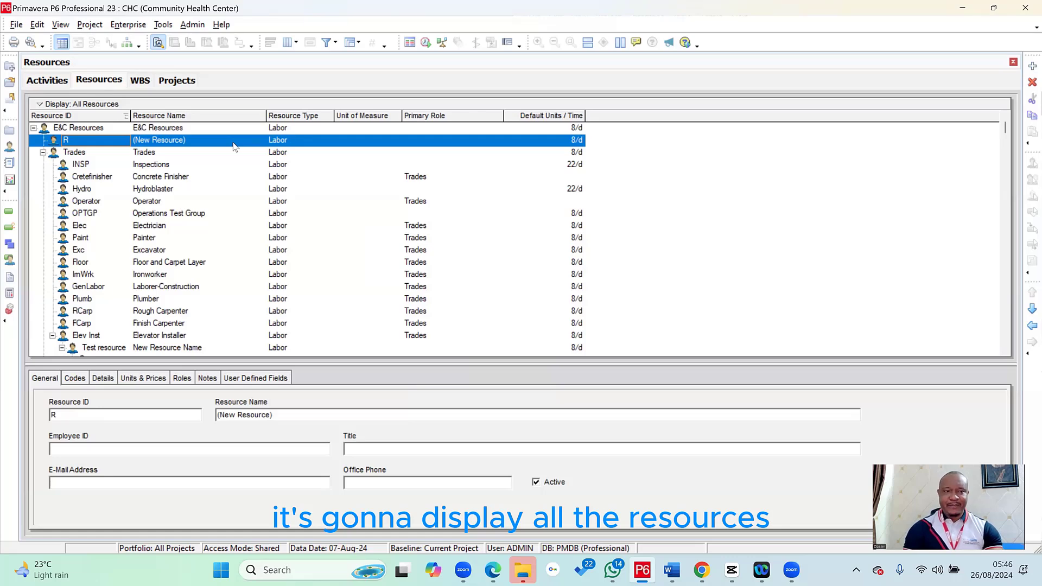
Set the new resource's ID to CHC and its name to Community Health Center.
{"action": "left_click", "coordinate": [96, 144]}
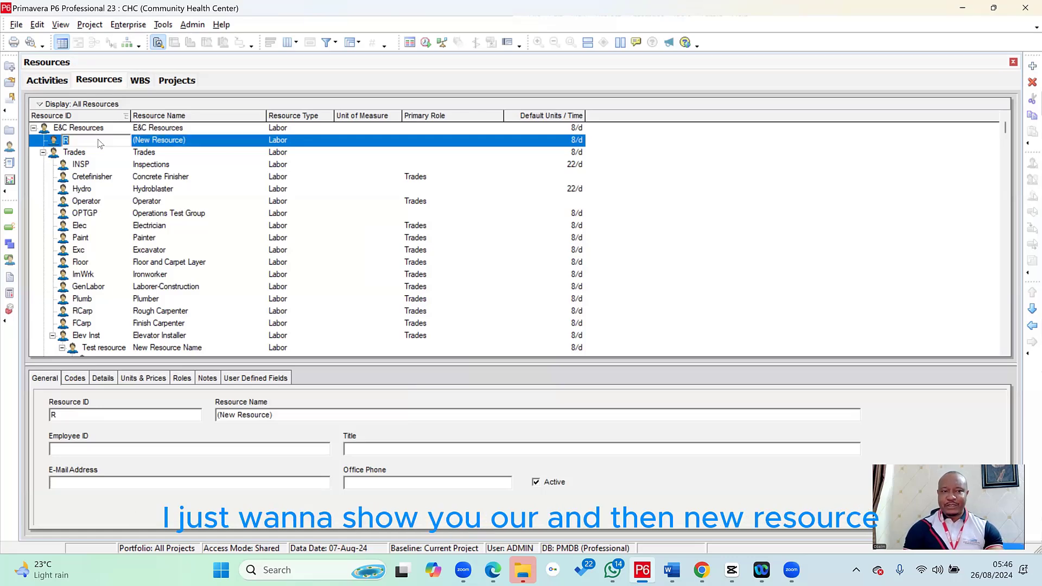
{"action": "left_click", "coordinate": [202, 141]}
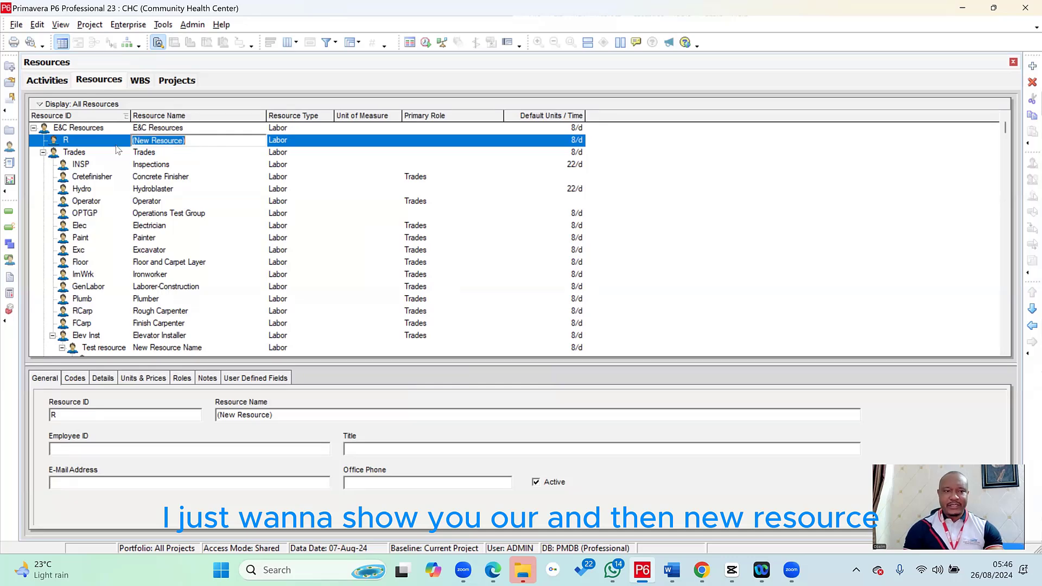
{"action": "left_click", "coordinate": [107, 141]}
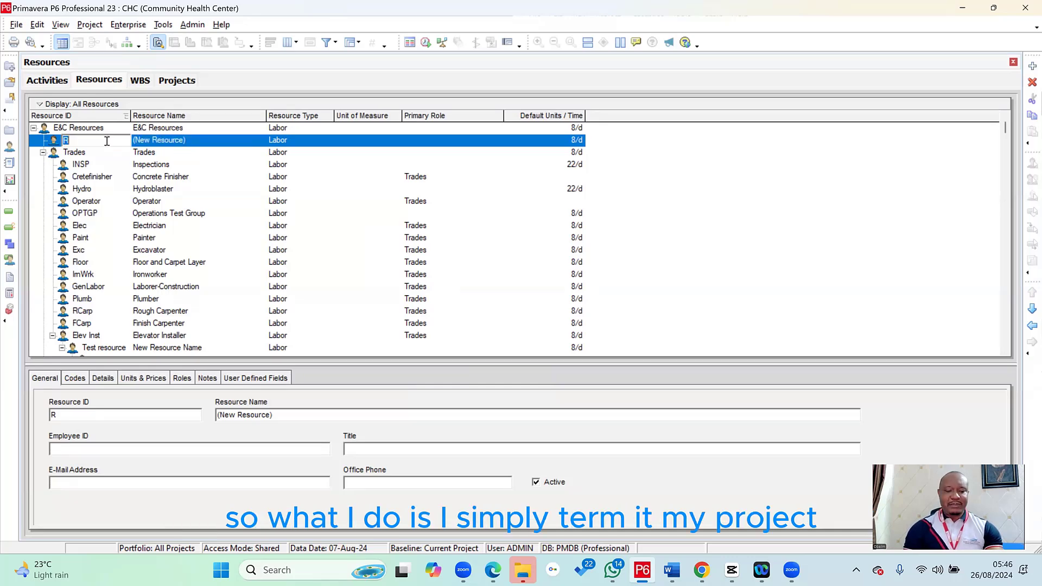
{"action": "type", "text": "CHC"}
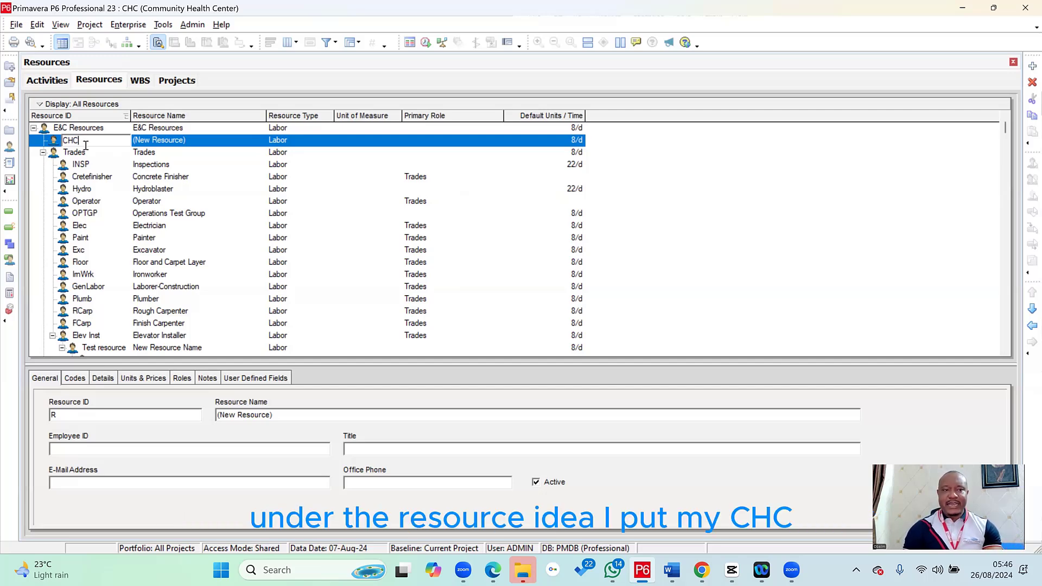
{"action": "left_click", "coordinate": [168, 142]}
{"action": "left_click_drag", "start_coordinate": [211, 142], "coordinate": [116, 153]}
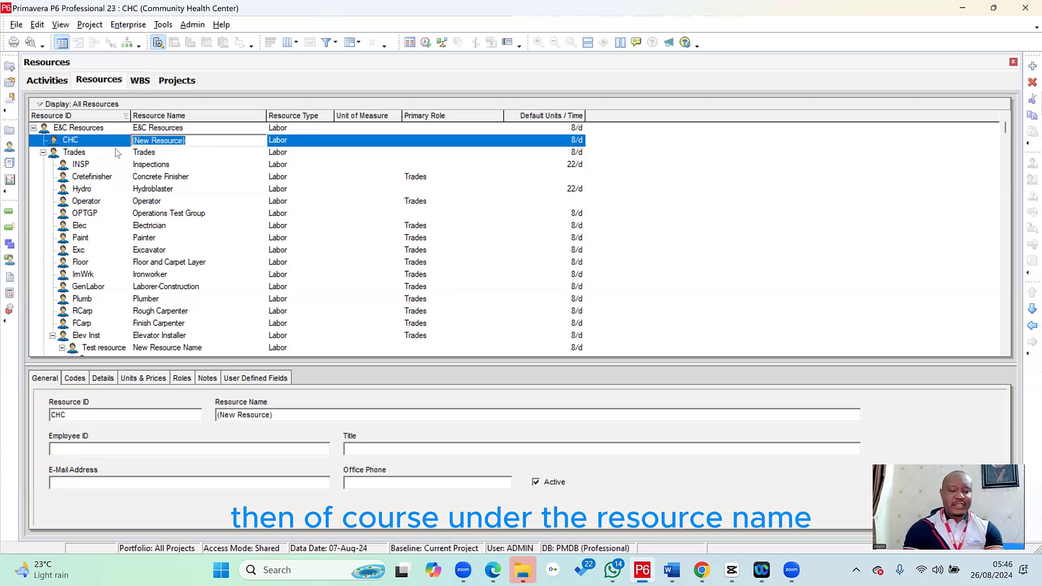
{"action": "type", "text": "Comm"}
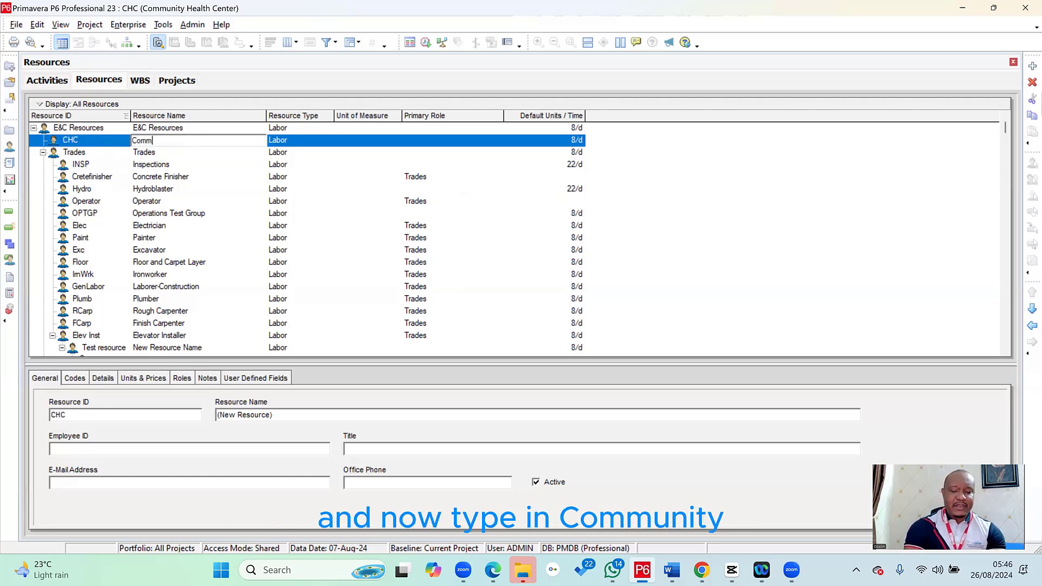
{"action": "type", "text": "unity Health "}
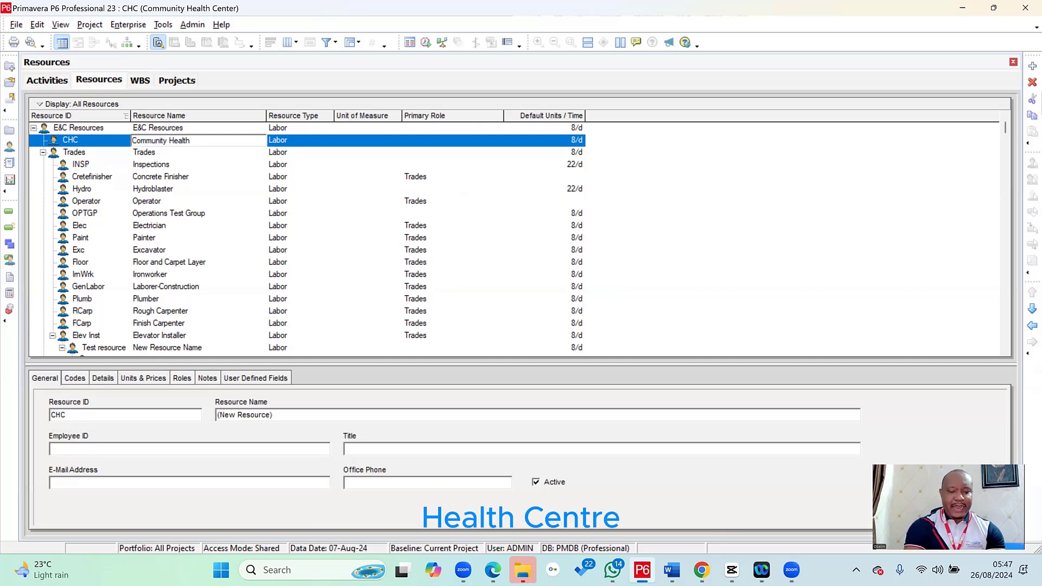
{"action": "type", "text": "Center"}
{"action": "key", "text": "Return"}
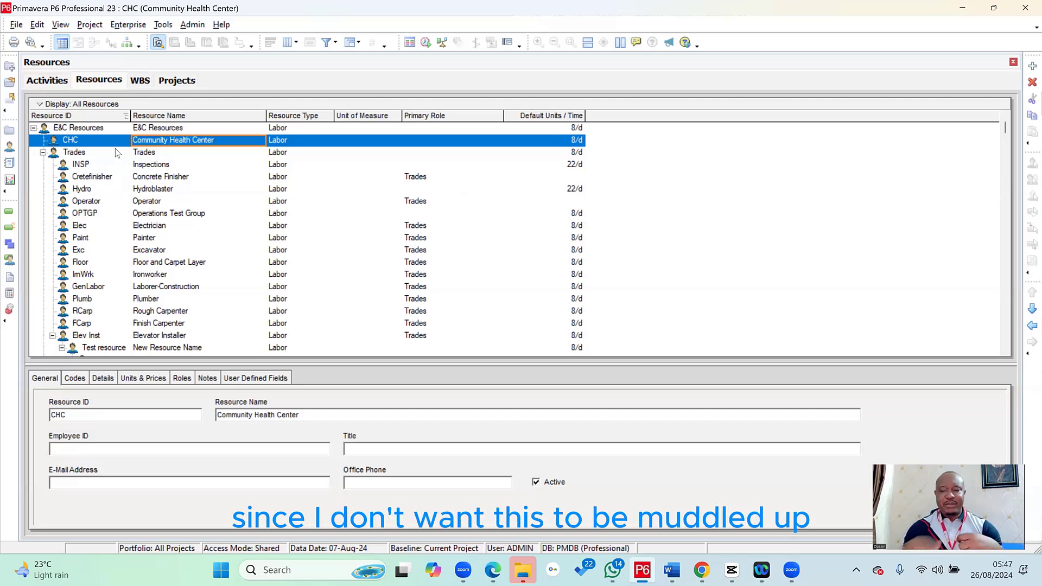
Move the CHC resource out of the E&C Resources group to the outermost level and place it above that group.
{"action": "left_click", "coordinate": [1031, 325]}
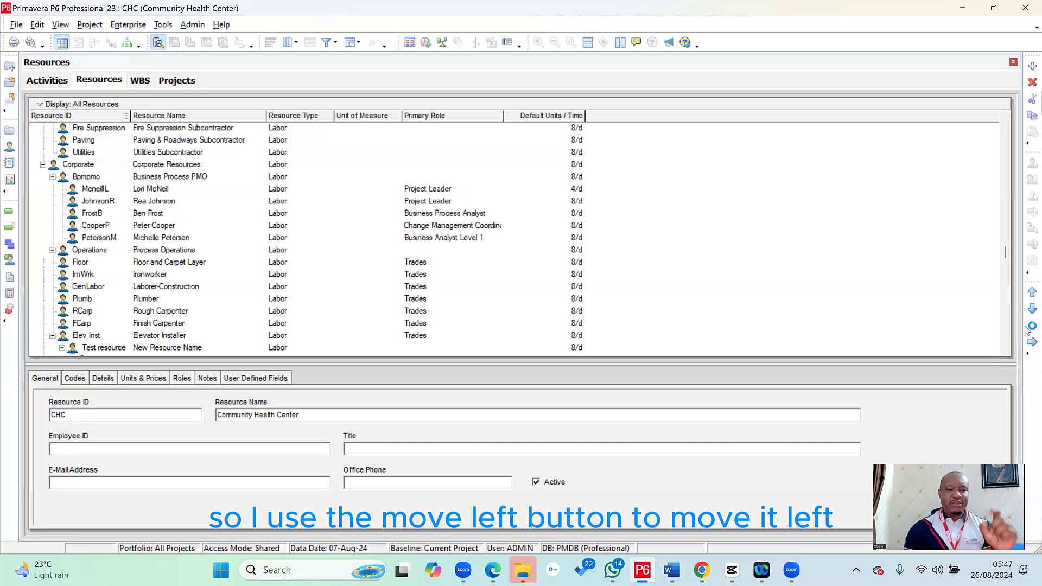
{"action": "left_click", "coordinate": [1028, 294]}
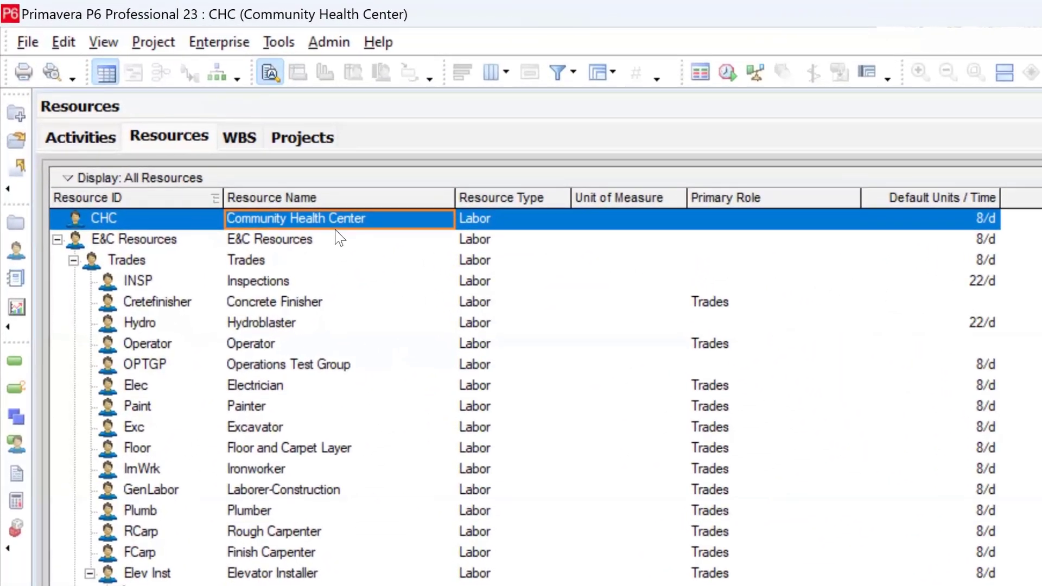
Add four new resources beneath the Community Health Center resource.
{"action": "right_click", "coordinate": [390, 220]}
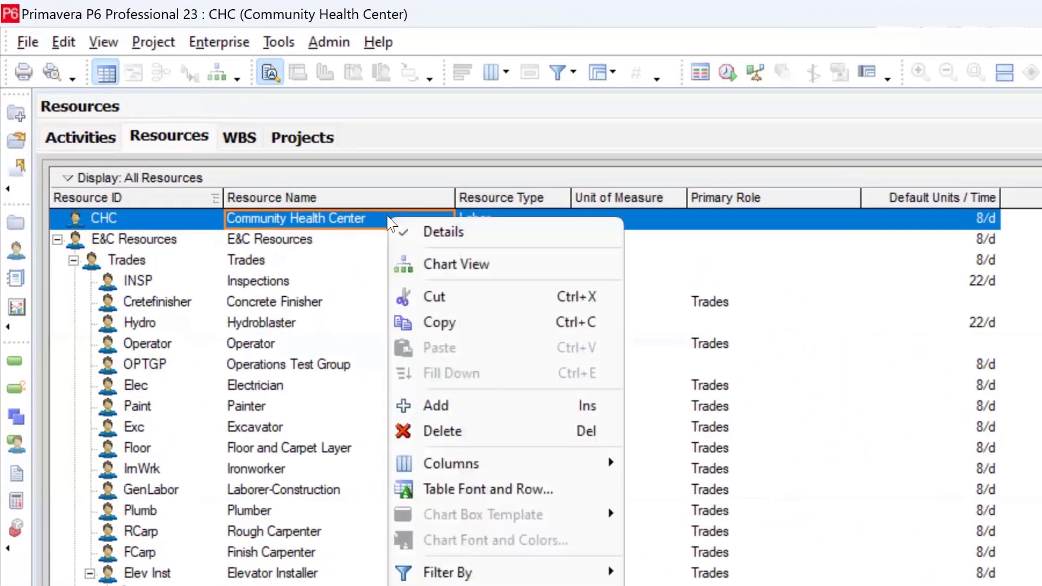
{"action": "left_click", "coordinate": [435, 406]}
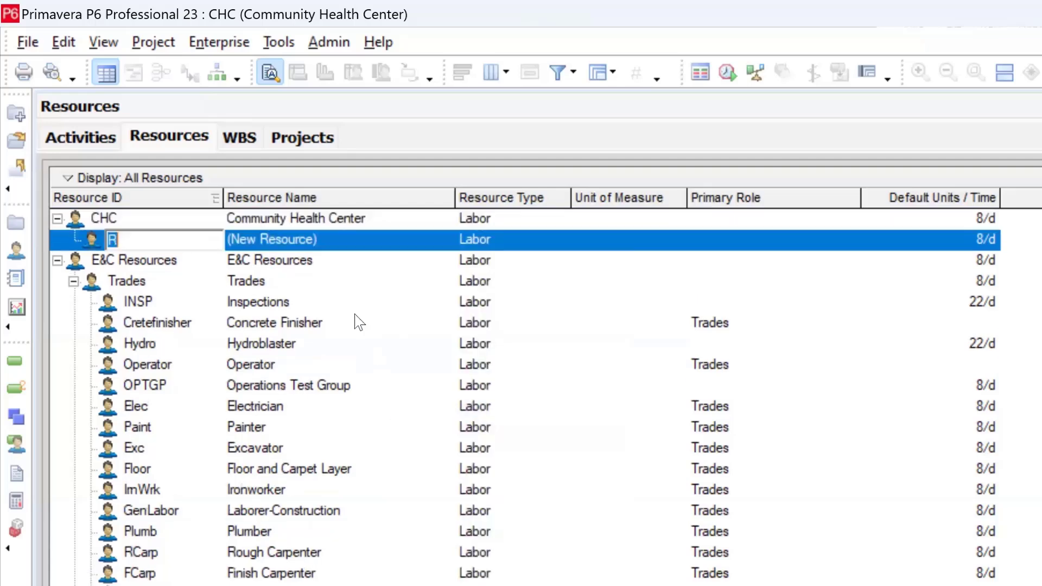
{"action": "left_click", "coordinate": [333, 222]}
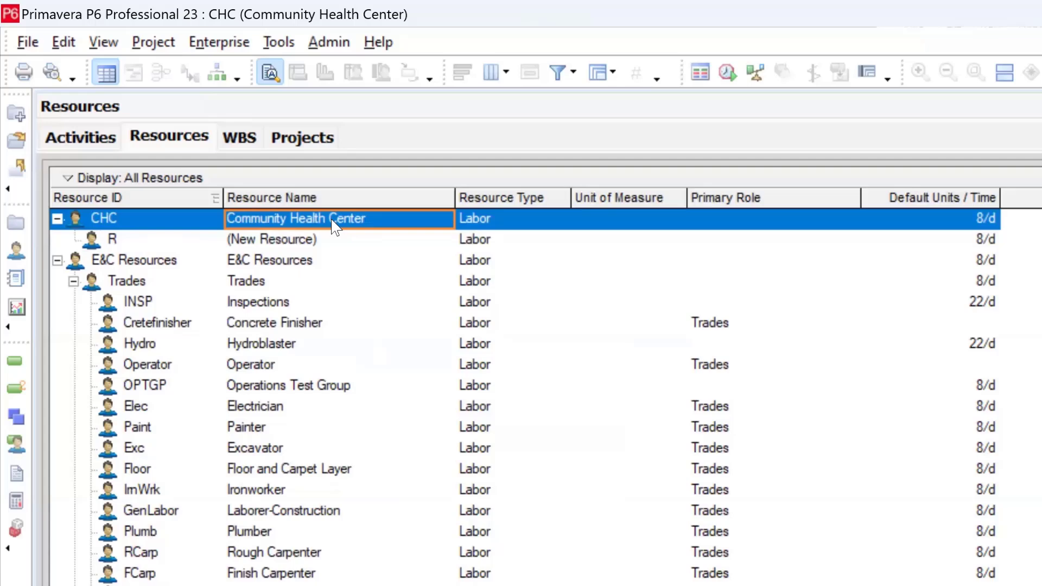
{"action": "right_click", "coordinate": [331, 219]}
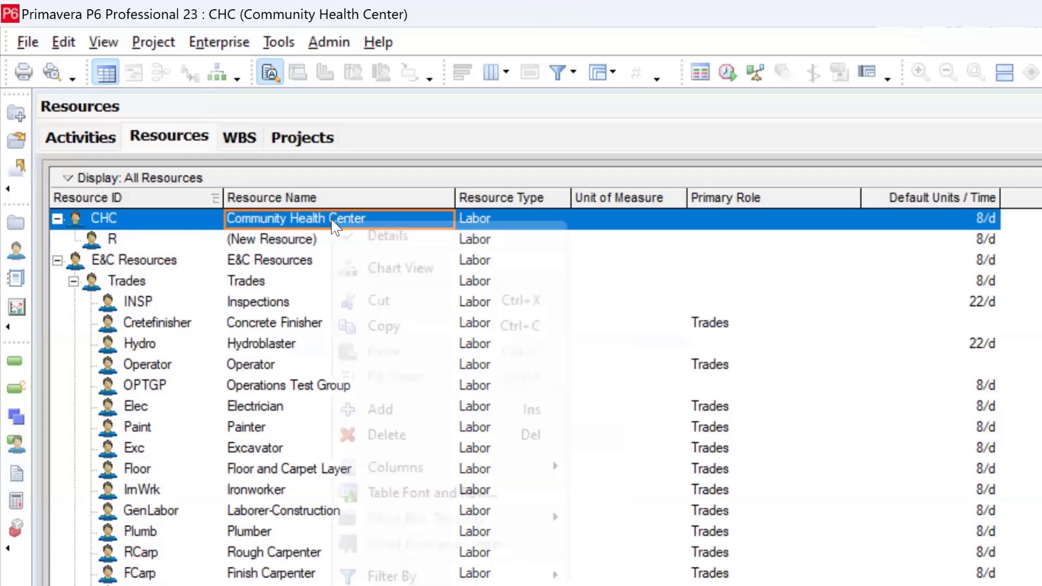
{"action": "left_click", "coordinate": [386, 410]}
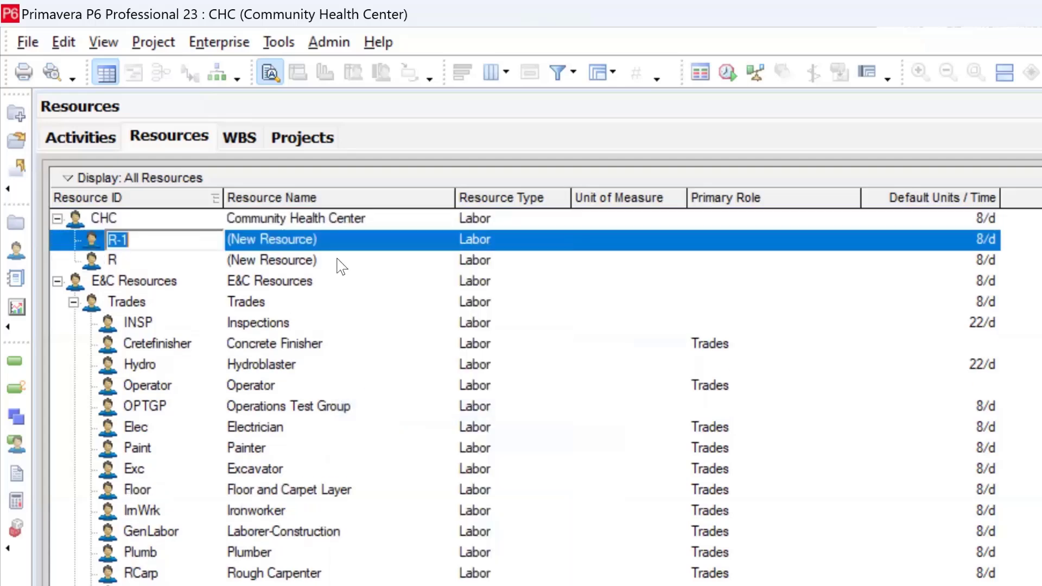
{"action": "right_click", "coordinate": [337, 222]}
{"action": "left_click", "coordinate": [401, 410]}
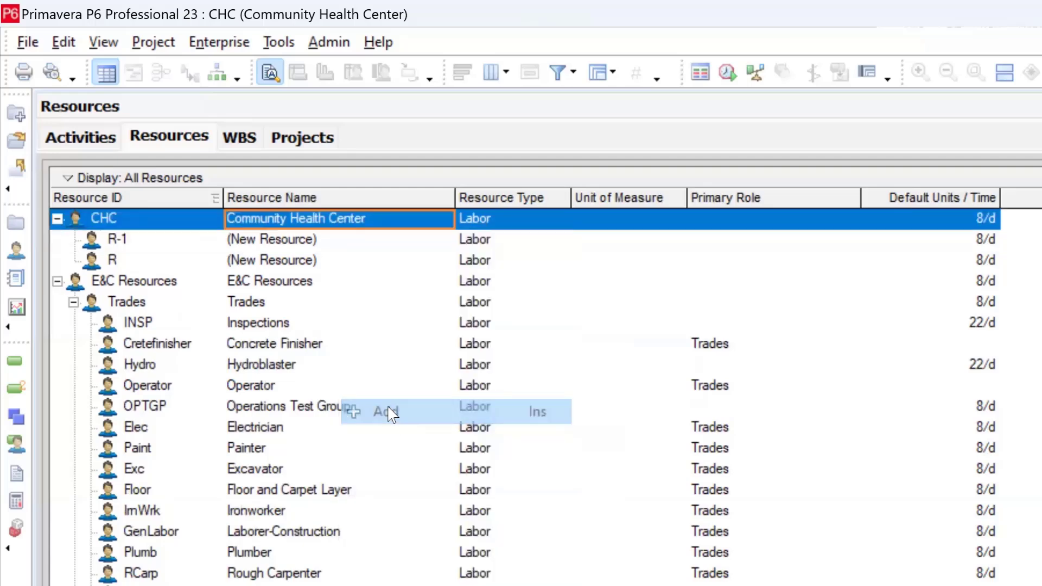
{"action": "right_click", "coordinate": [299, 223]}
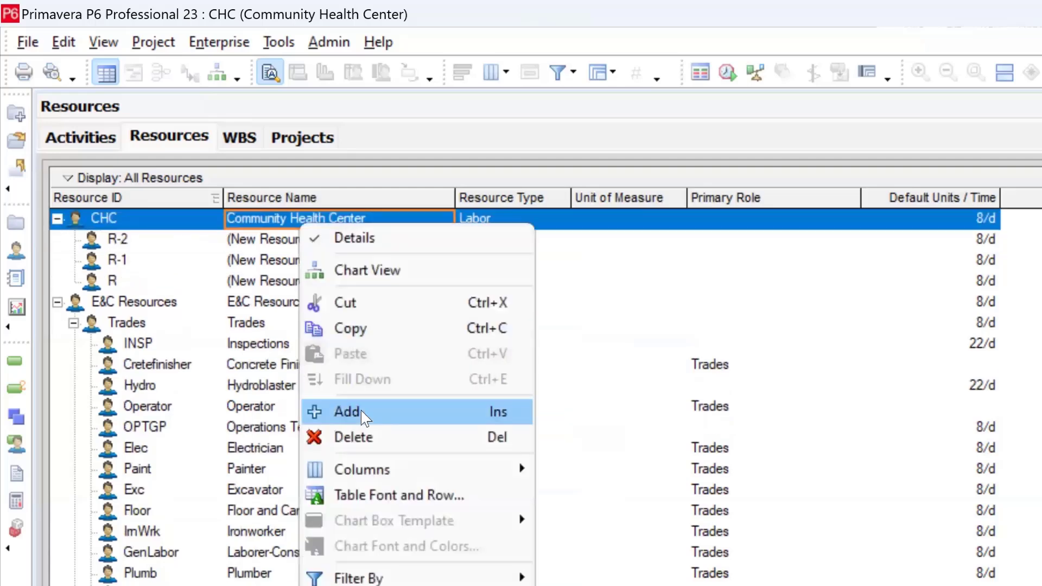
{"action": "left_click", "coordinate": [360, 410]}
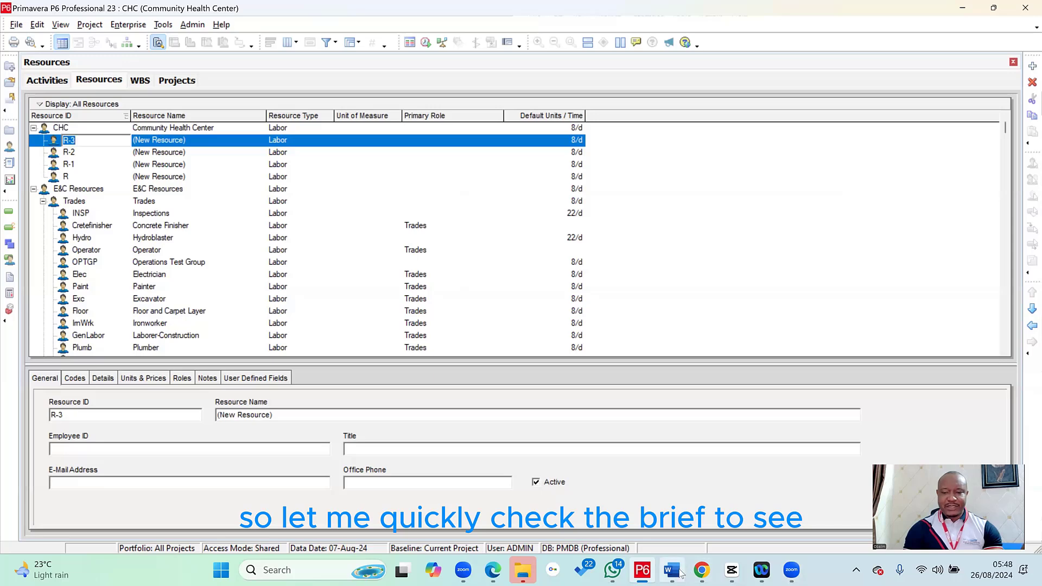
Check the resource list in the Word brief and give the first resource beneath Community Health Center the ID M and the first listed person's name.
{"action": "left_click", "coordinate": [679, 573]}
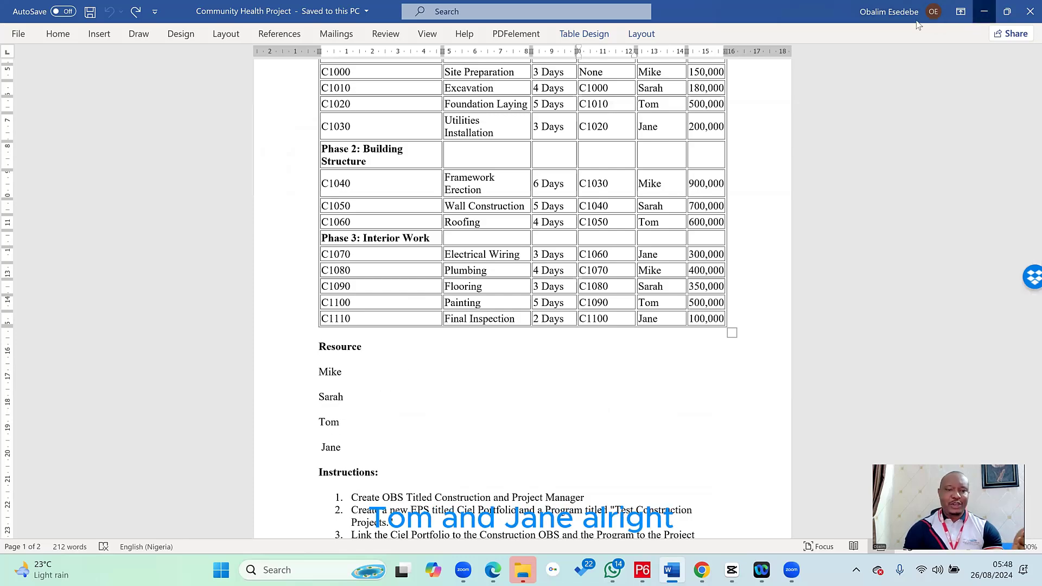
{"action": "left_click", "coordinate": [984, 11]}
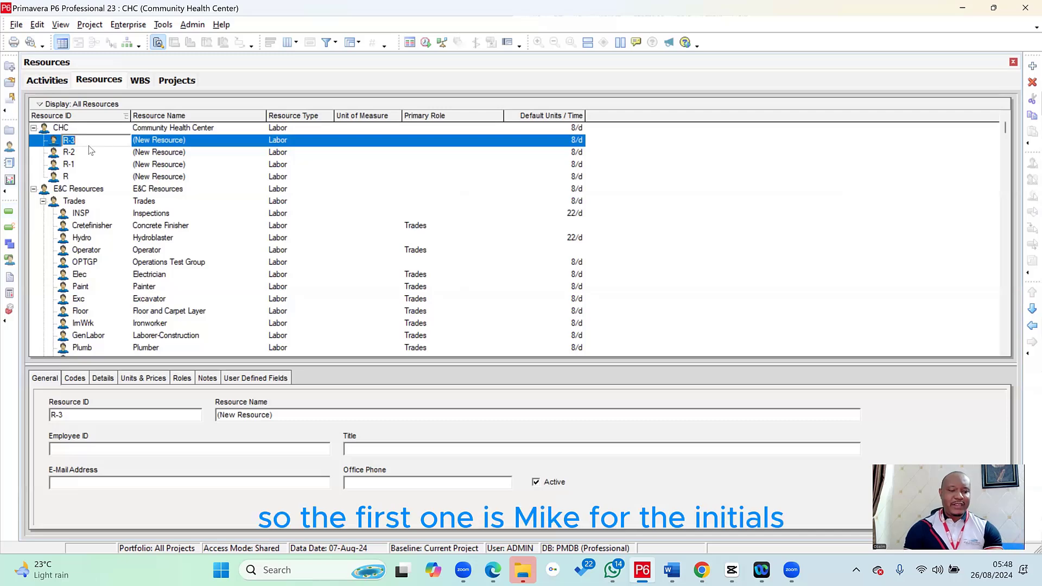
{"action": "type", "text": "M"}
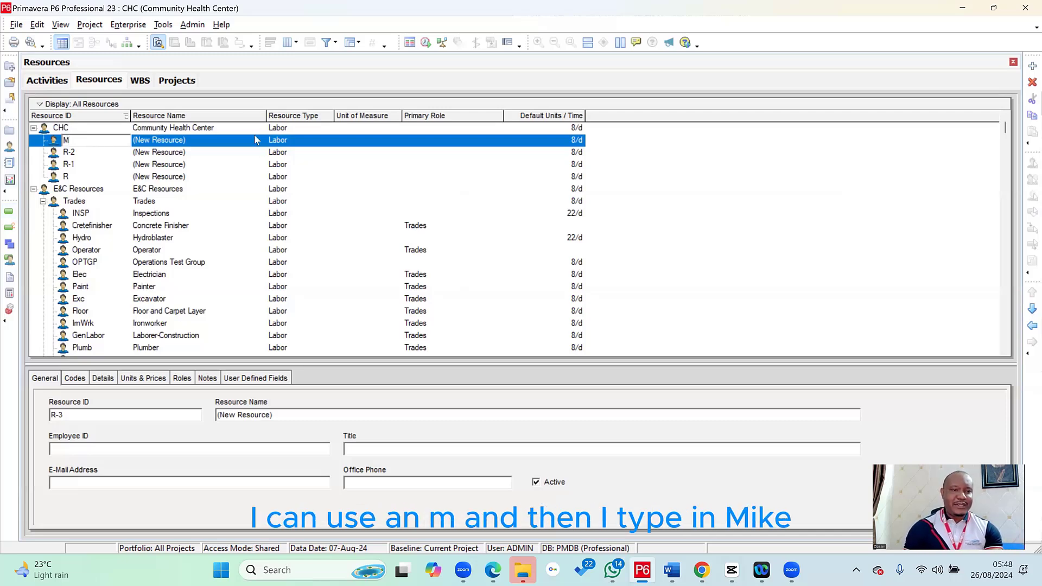
{"action": "left_click", "coordinate": [206, 140]}
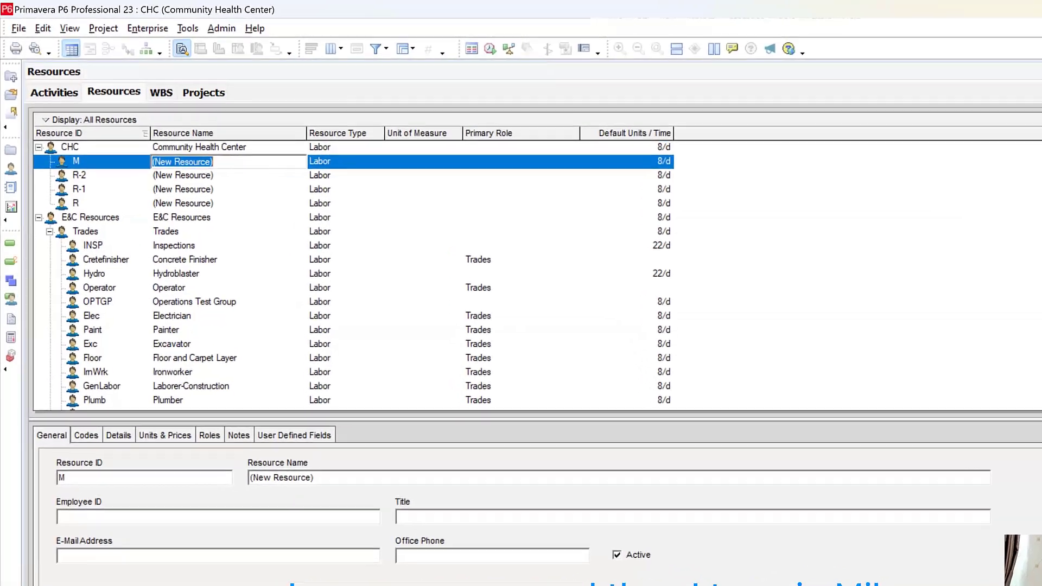
{"action": "type", "text": "Mike"}
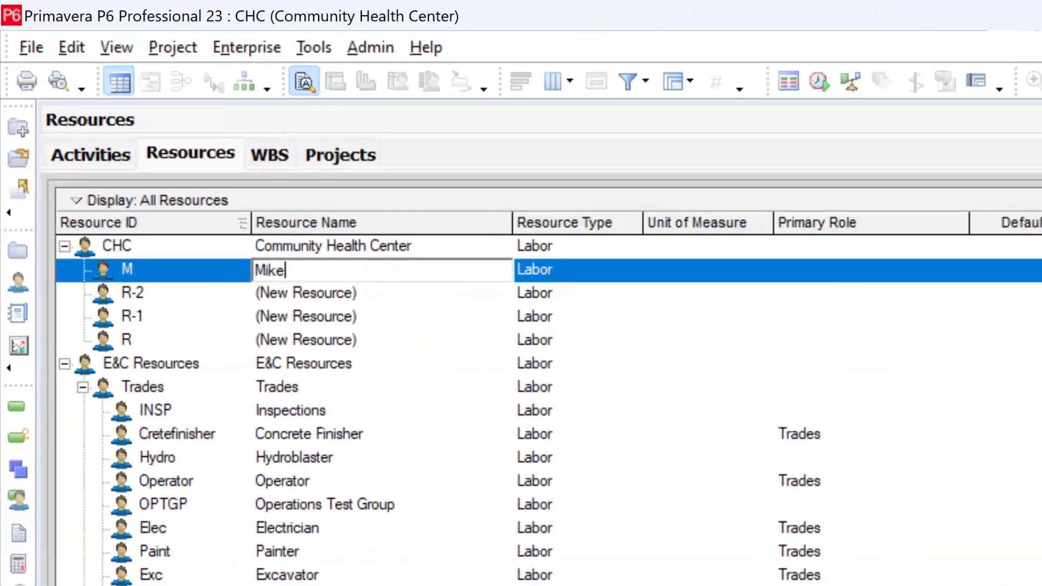
Set the second new resource's ID to S and its name to the second person listed in the brief.
{"action": "left_click", "coordinate": [175, 295]}
{"action": "left_click", "coordinate": [176, 296]}
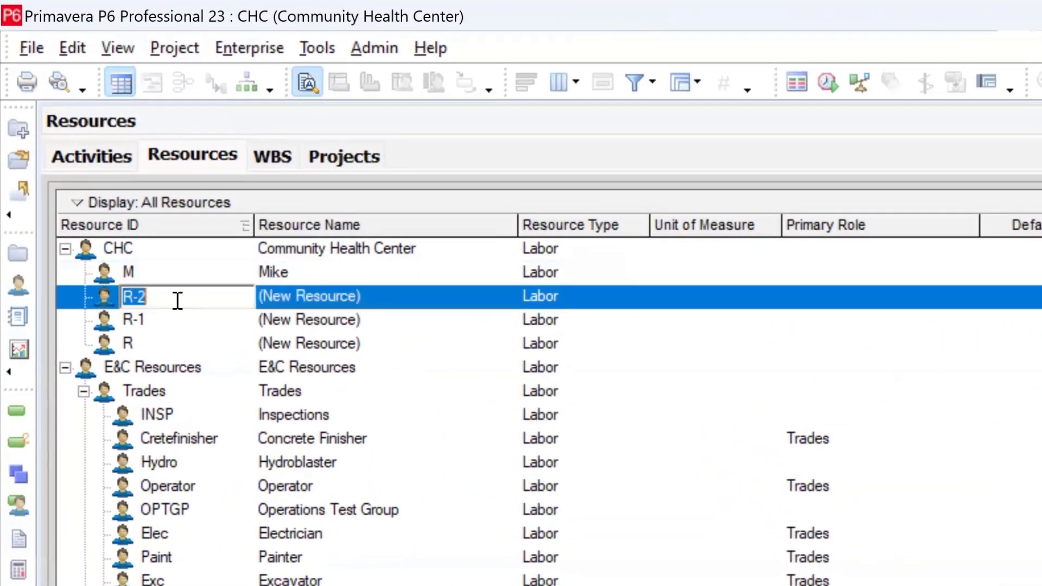
{"action": "type", "text": "S"}
{"action": "left_click", "coordinate": [374, 300]}
{"action": "type", "text": "Sarah"}
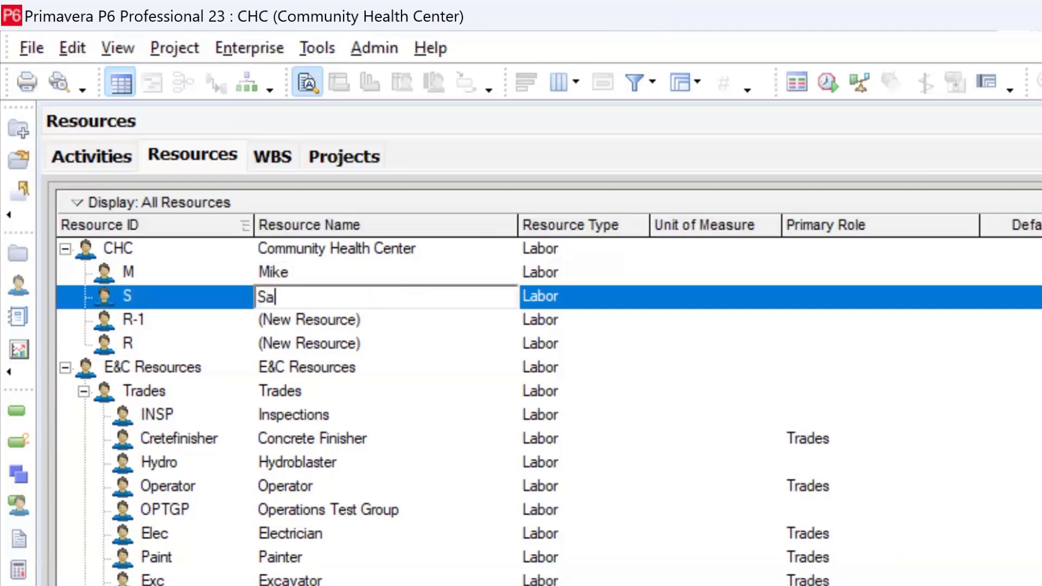
Set the third new resource's ID to T and its name to the third person listed in the brief.
{"action": "left_click", "coordinate": [171, 324]}
{"action": "left_click", "coordinate": [170, 324]}
{"action": "type", "text": "T"}
{"action": "left_click", "coordinate": [407, 320]}
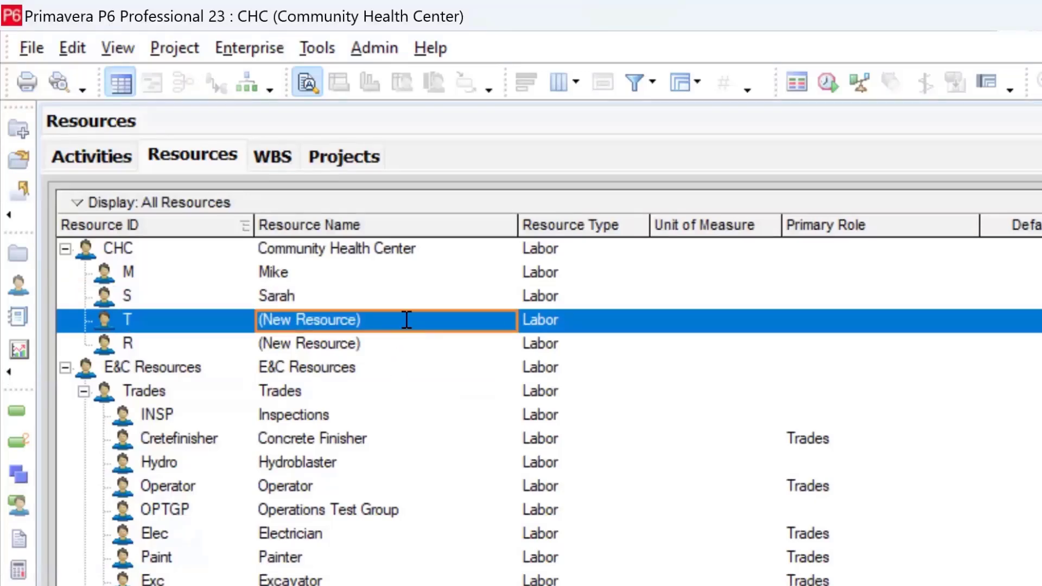
{"action": "left_click", "coordinate": [407, 320]}
{"action": "type", "text": "Tom"}
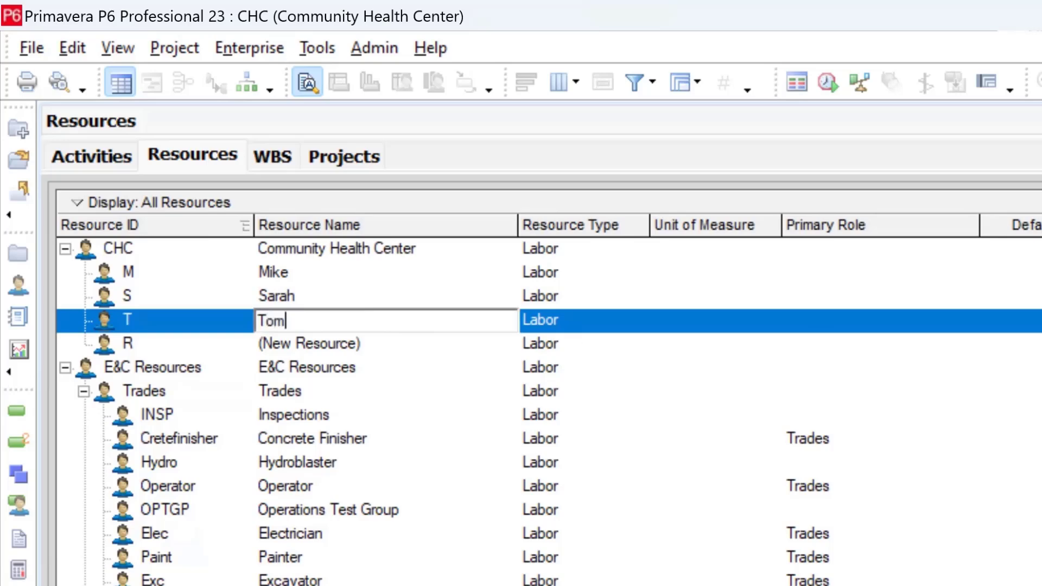
Set the fourth new resource's ID to J and its name to the last person listed, and recheck the resources against the Word brief.
{"action": "left_click", "coordinate": [155, 345]}
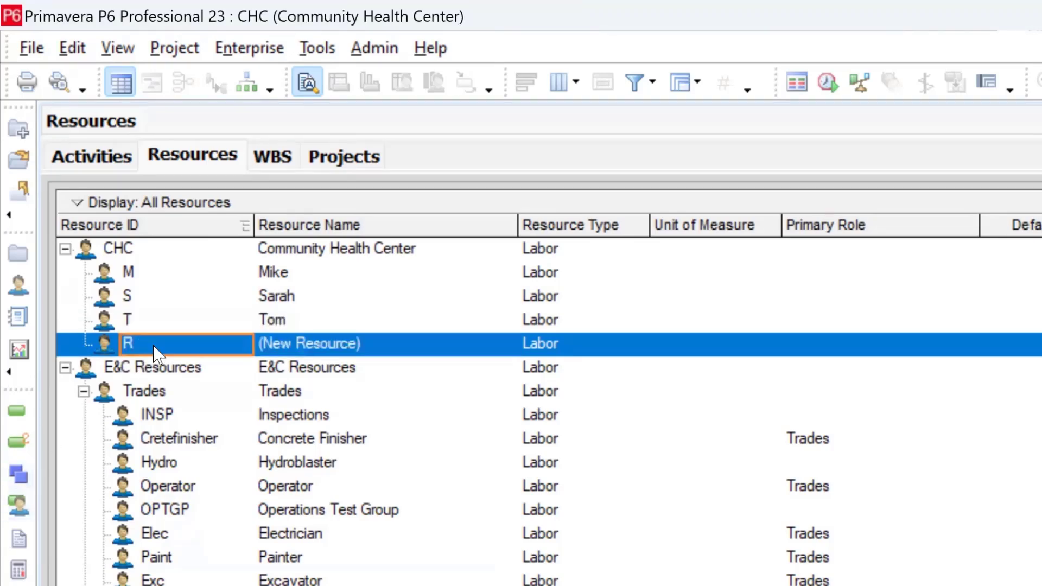
{"action": "left_click", "coordinate": [154, 345]}
{"action": "type", "text": "J"}
{"action": "left_click", "coordinate": [379, 354]}
{"action": "left_click", "coordinate": [379, 348]}
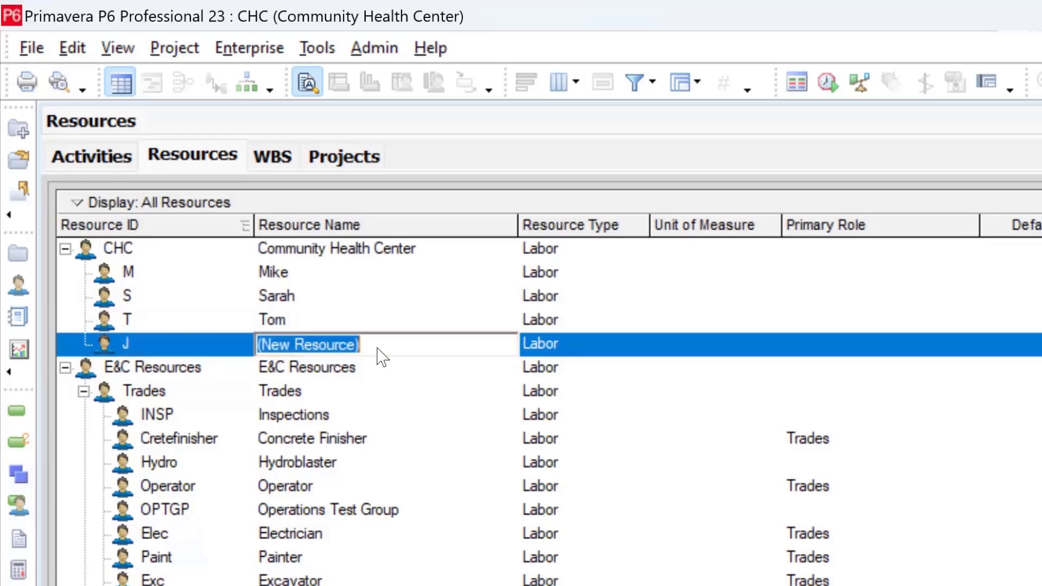
{"action": "type", "text": "Jane"}
{"action": "key", "text": "Return"}
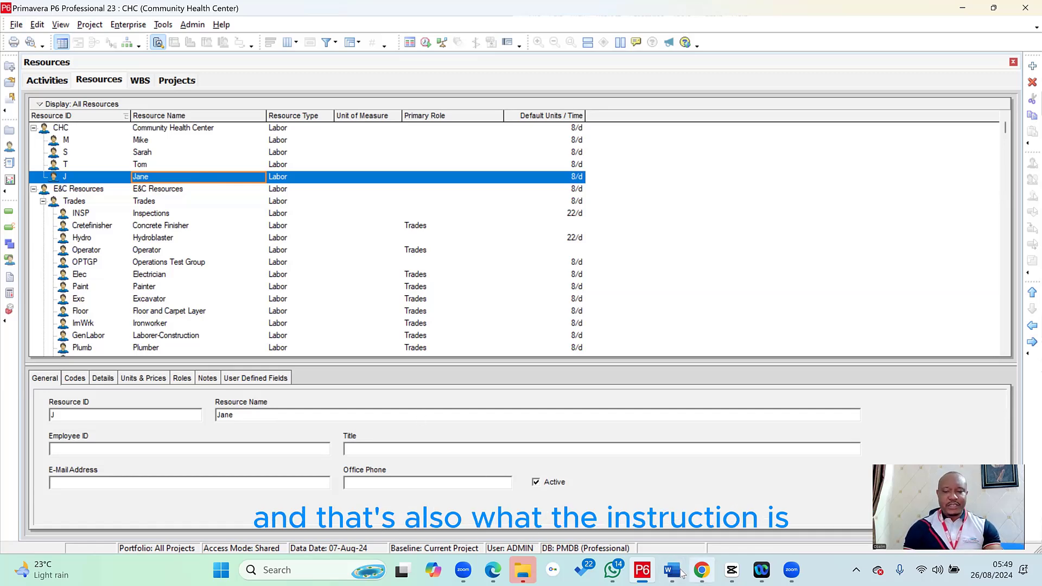
{"action": "mouse_move", "coordinate": [672, 567]}
{"action": "left_click", "coordinate": [686, 507]}
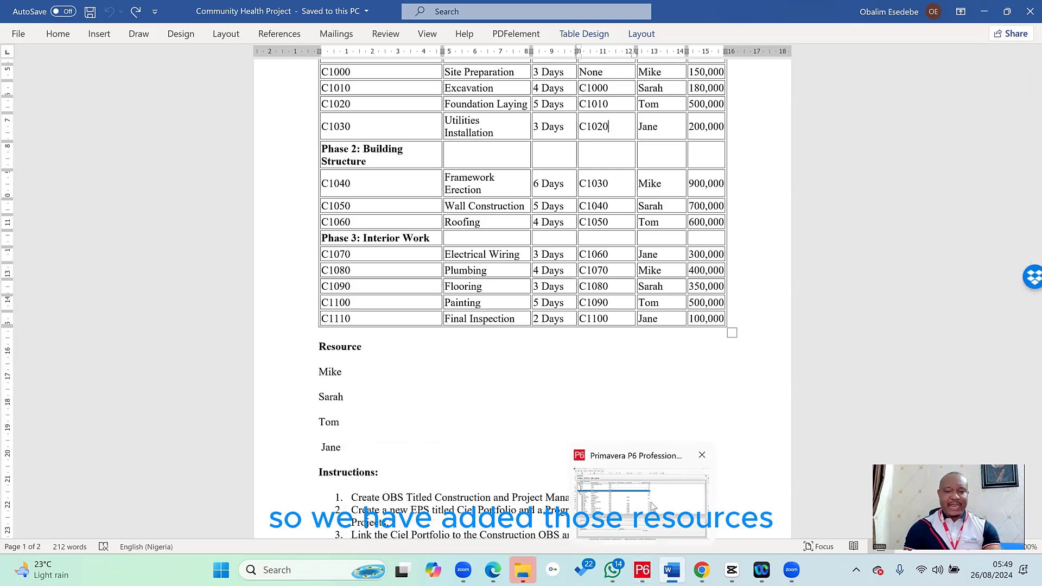
{"action": "left_click", "coordinate": [654, 497]}
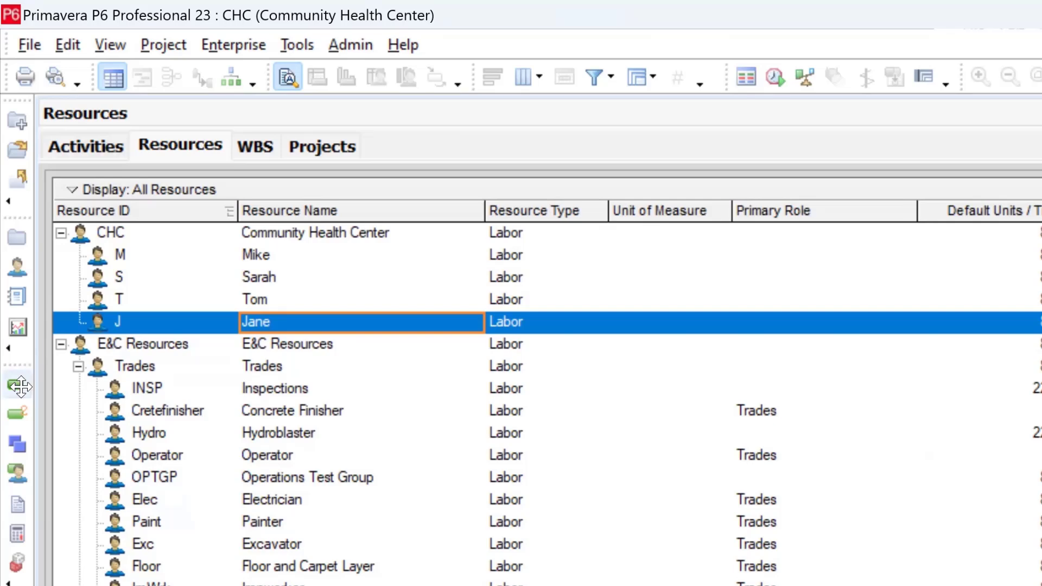
Show the project's activities, open their column settings and group the available column options as a plain list.
{"action": "left_click", "coordinate": [21, 386]}
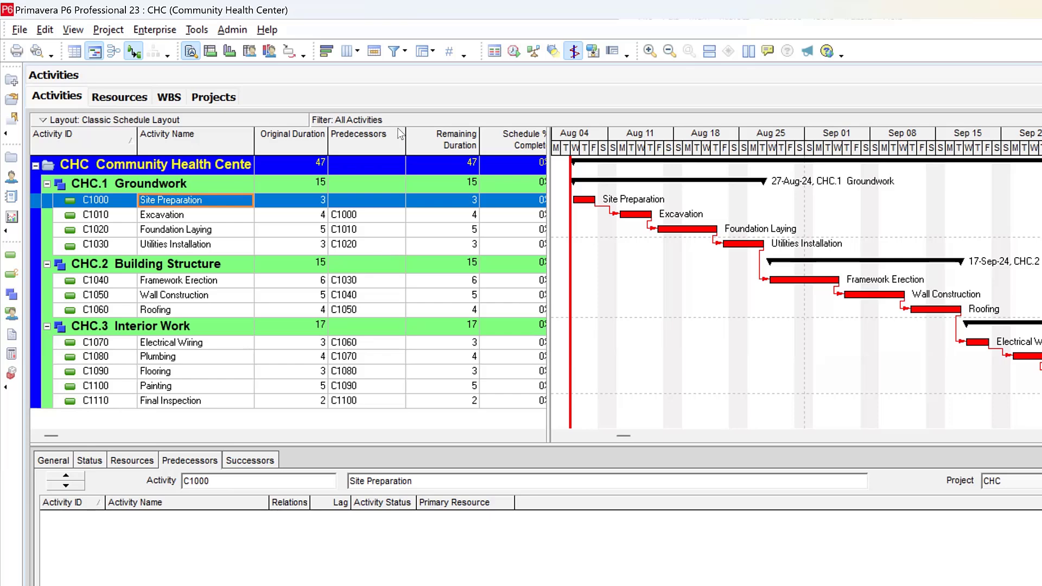
{"action": "right_click", "coordinate": [380, 233]}
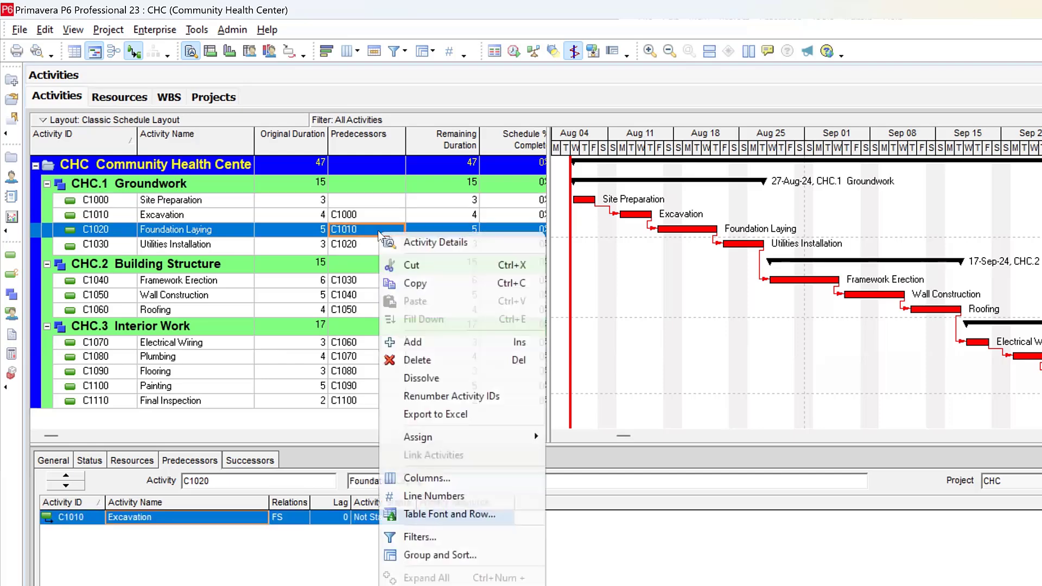
{"action": "left_click", "coordinate": [421, 478]}
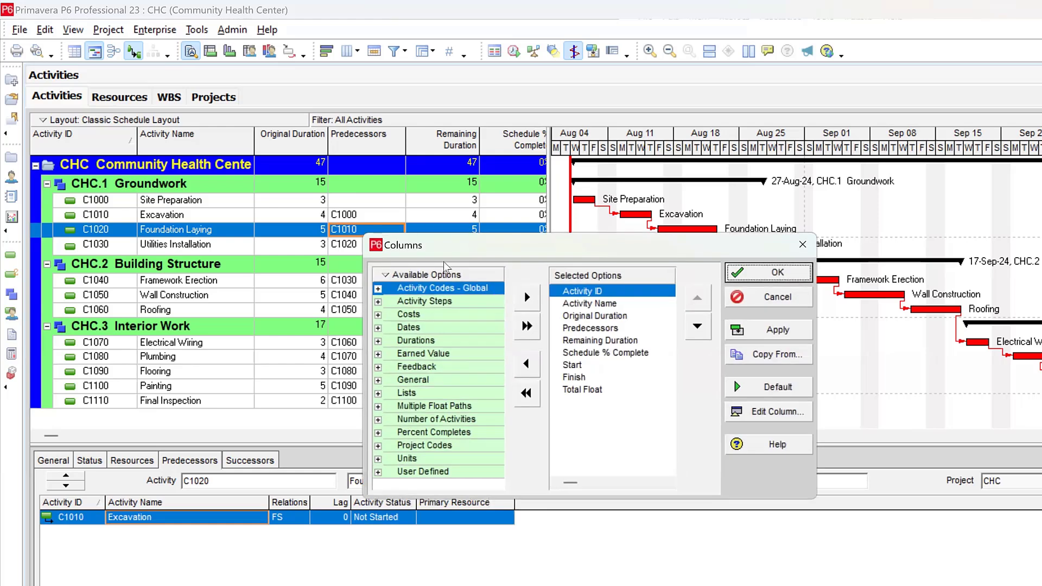
{"action": "left_click", "coordinate": [428, 275]}
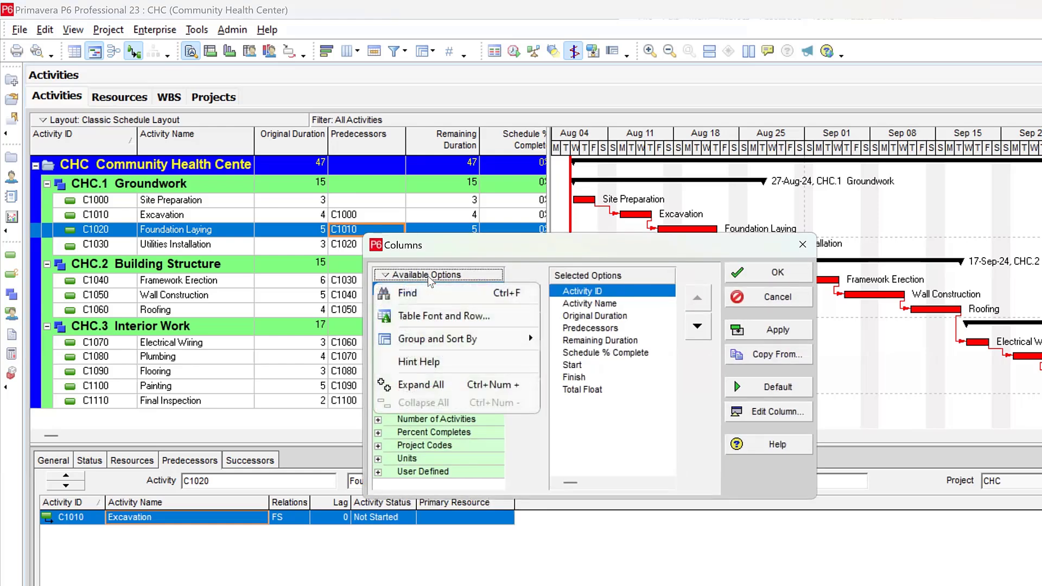
{"action": "mouse_move", "coordinate": [448, 343]}
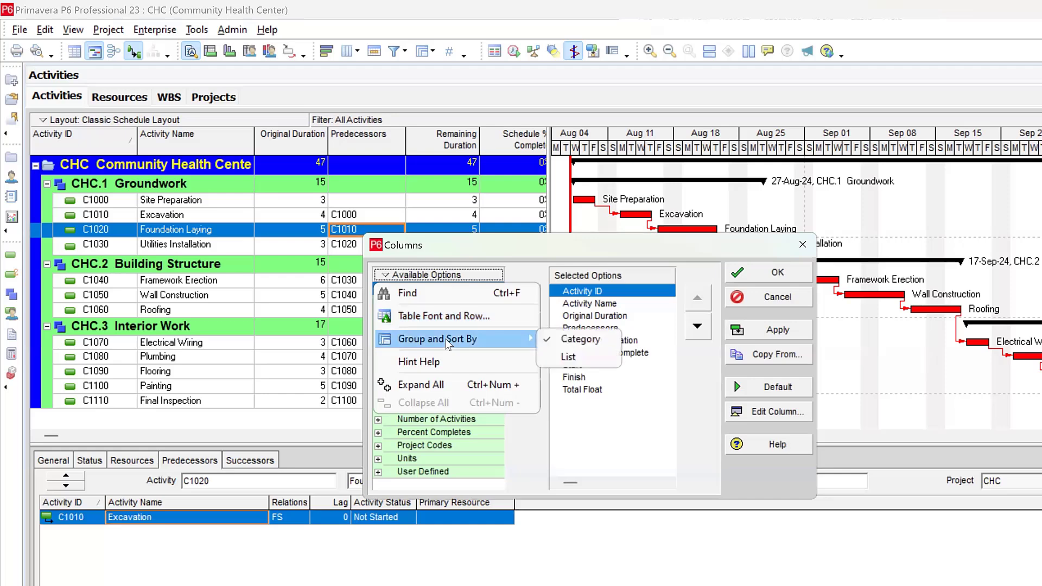
{"action": "left_click", "coordinate": [566, 358]}
Add the Resources column directly after Predecessors and apply the new column set to the activity table.
{"action": "scroll", "coordinate": [420, 402], "scroll_direction": "down", "scroll_amount": 3}
{"action": "scroll", "coordinate": [420, 401], "scroll_direction": "down", "scroll_amount": 20}
{"action": "scroll", "coordinate": [422, 401], "scroll_direction": "down", "scroll_amount": 20}
{"action": "scroll", "coordinate": [422, 401], "scroll_direction": "down", "scroll_amount": 5}
{"action": "scroll", "coordinate": [423, 402], "scroll_direction": "down", "scroll_amount": 4}
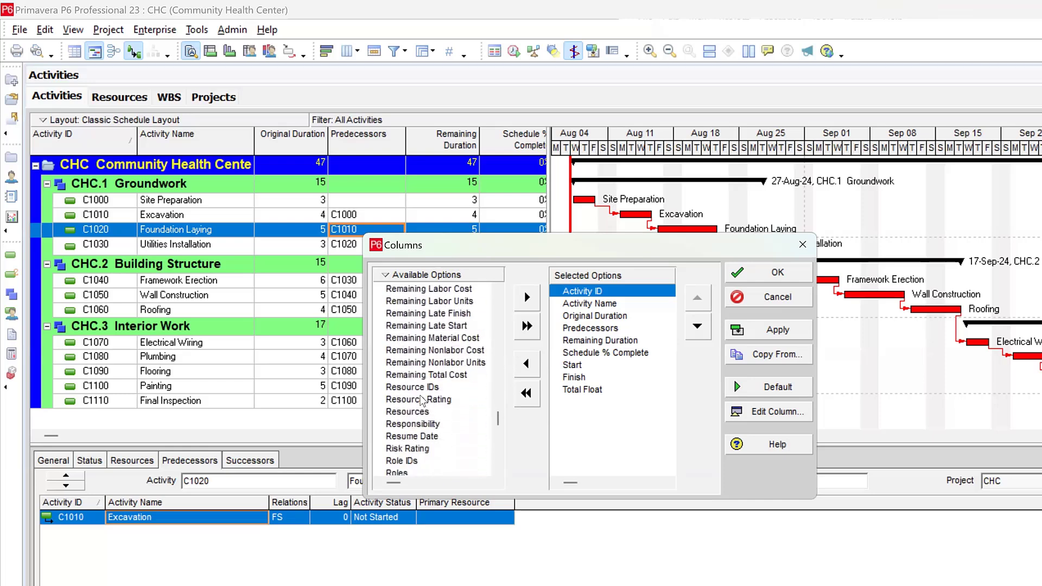
{"action": "left_click", "coordinate": [402, 413]}
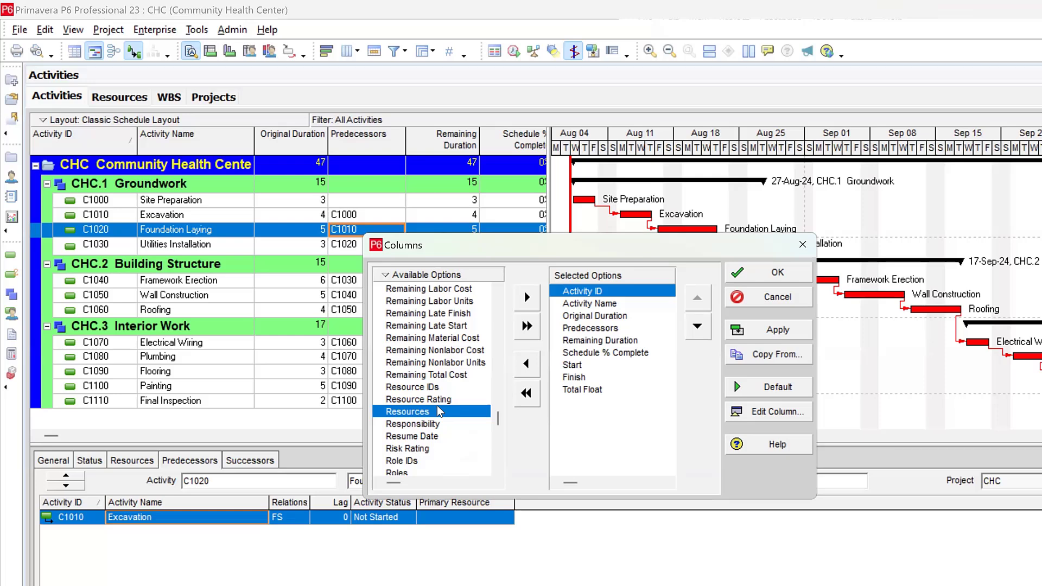
{"action": "left_click", "coordinate": [612, 329]}
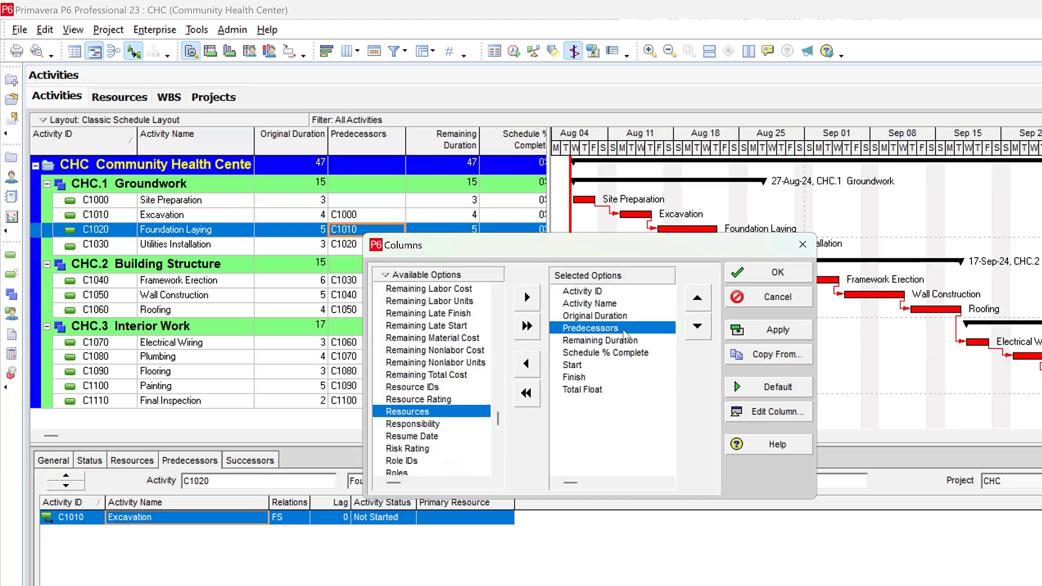
{"action": "left_click", "coordinate": [535, 299]}
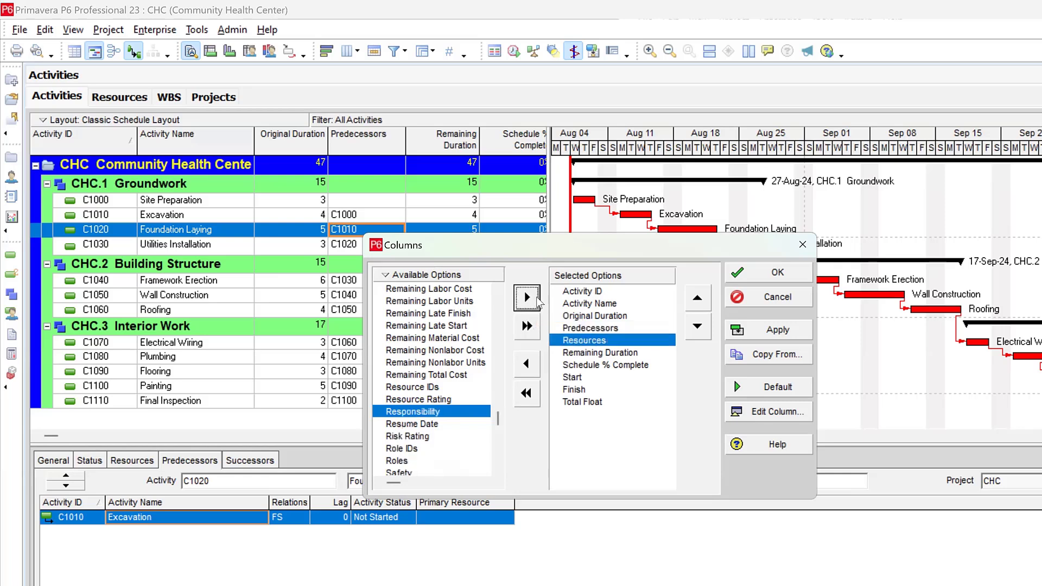
{"action": "left_click", "coordinate": [610, 329]}
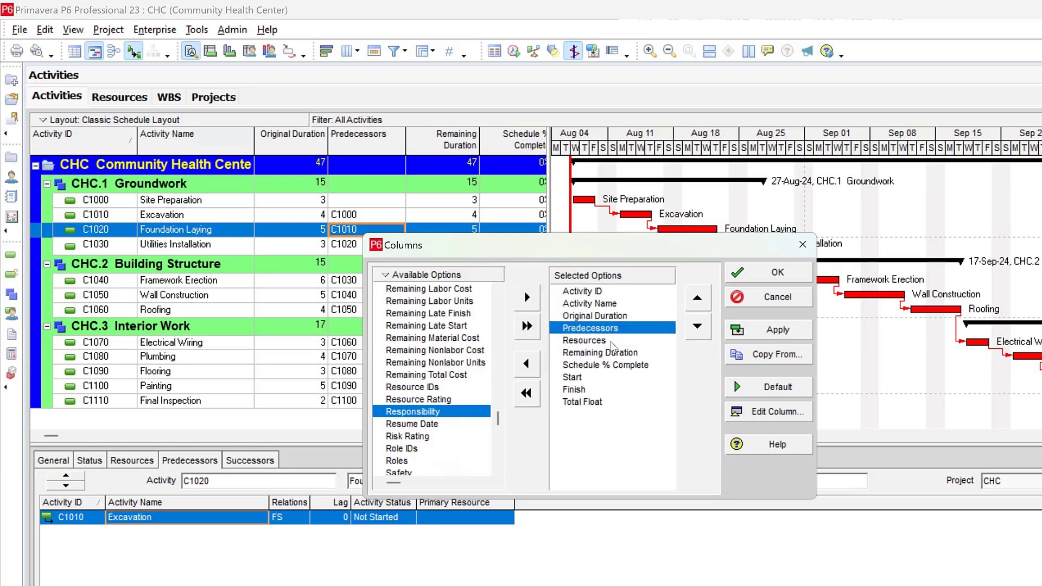
{"action": "left_click", "coordinate": [614, 341]}
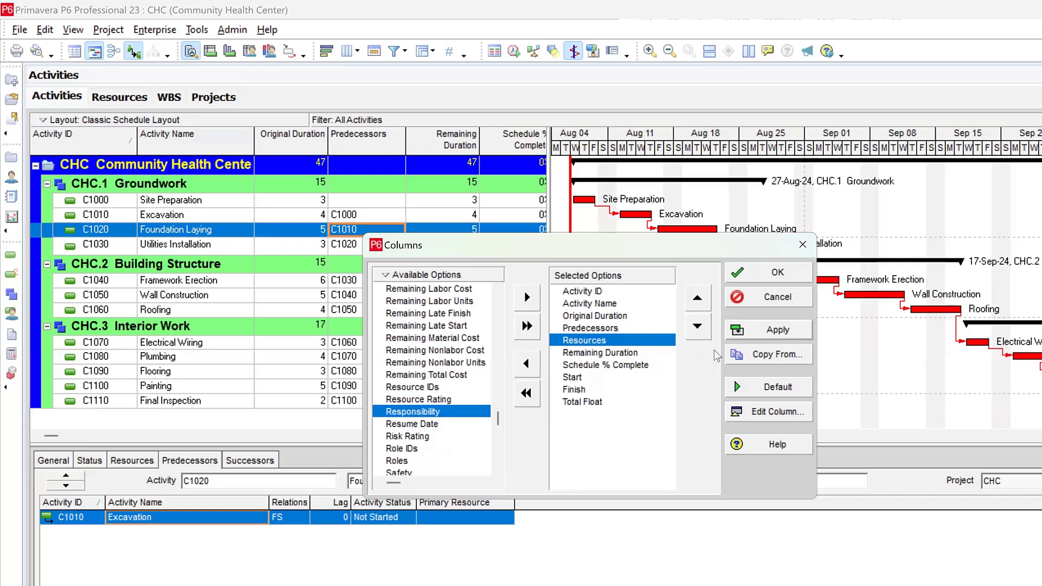
{"action": "left_click", "coordinate": [788, 275]}
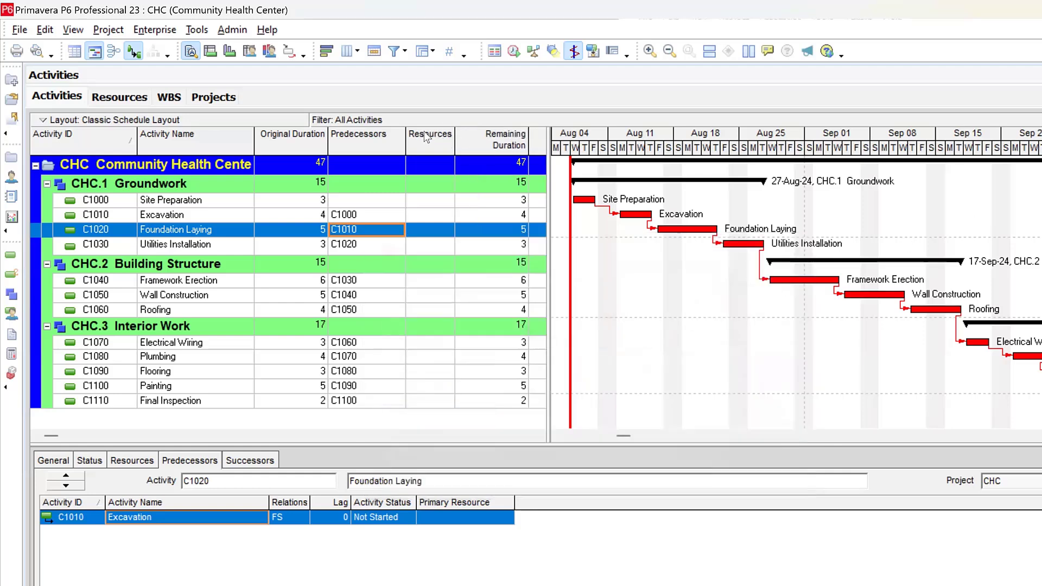
Widen the Resources column and enlarge the activity table area beside the Gantt chart.
{"action": "left_click_drag", "start_coordinate": [455, 140], "coordinate": [482, 144]}
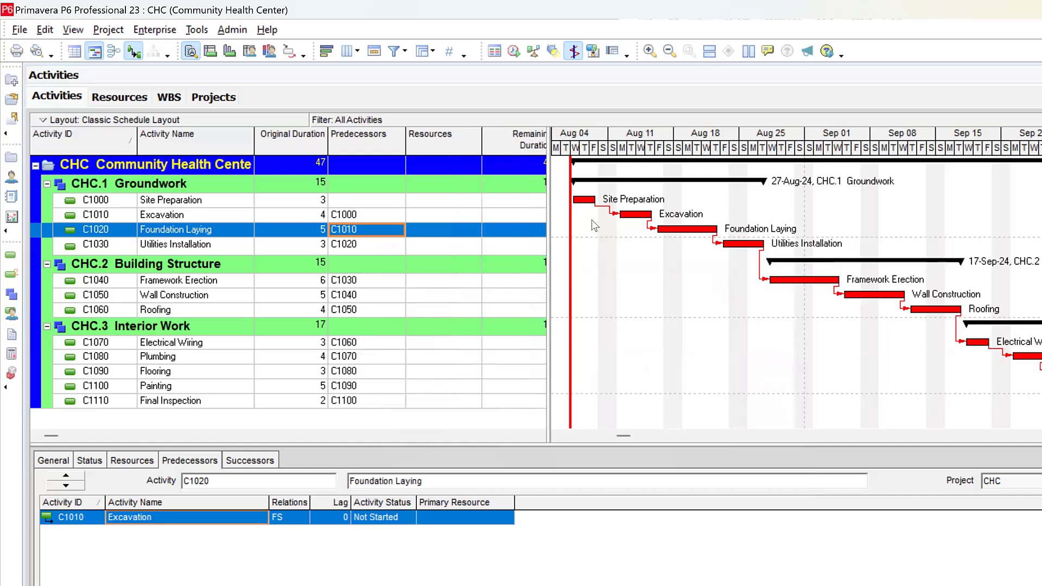
{"action": "left_click_drag", "start_coordinate": [550, 249], "coordinate": [618, 259]}
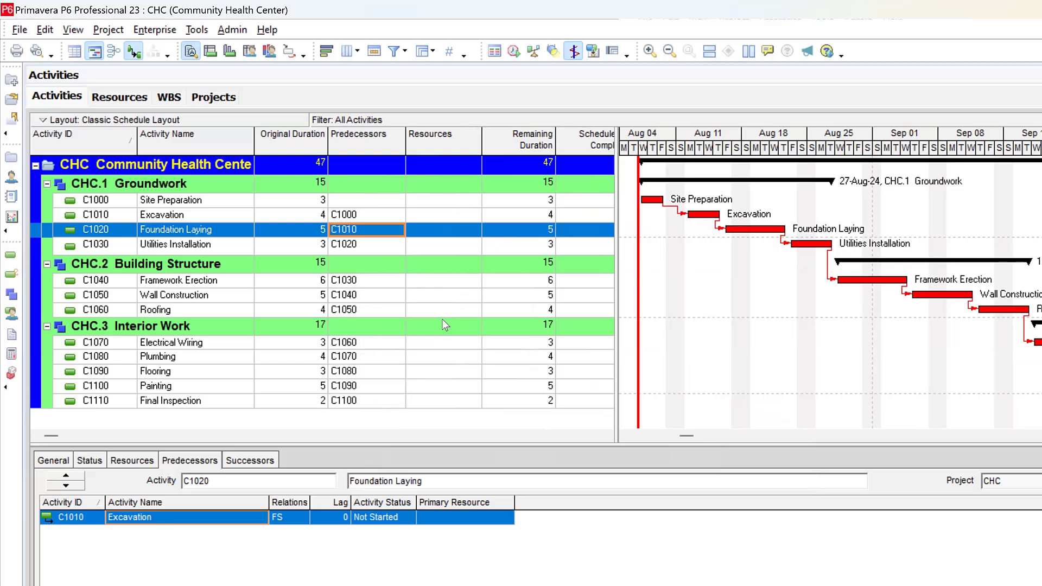
Show the activity's resource details and open the Assign Resources window, moved clear of the activity table and enlarged to show full resource names.
{"action": "left_click", "coordinate": [129, 463]}
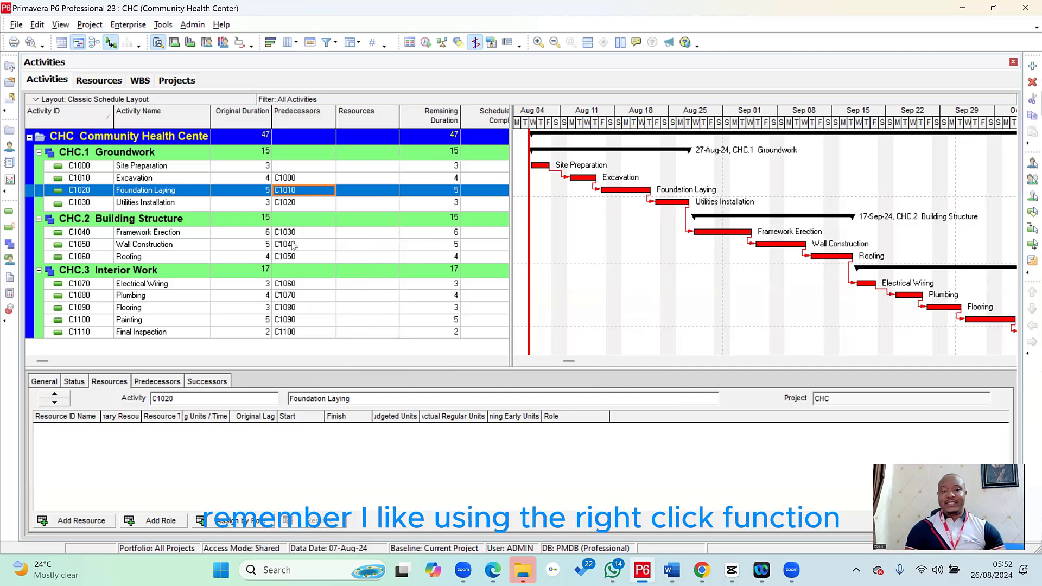
{"action": "right_click", "coordinate": [239, 179]}
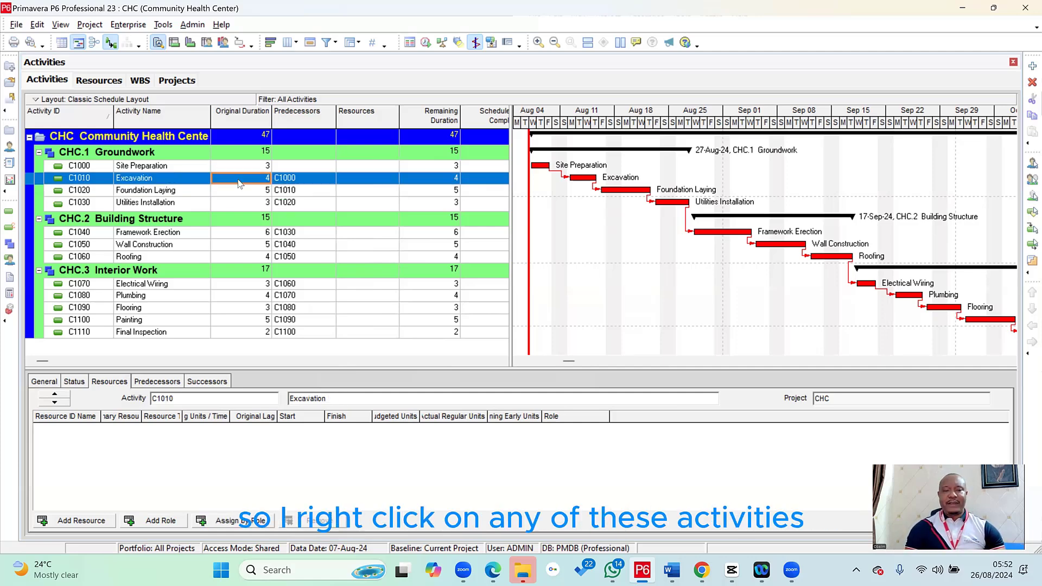
{"action": "mouse_move", "coordinate": [362, 347]}
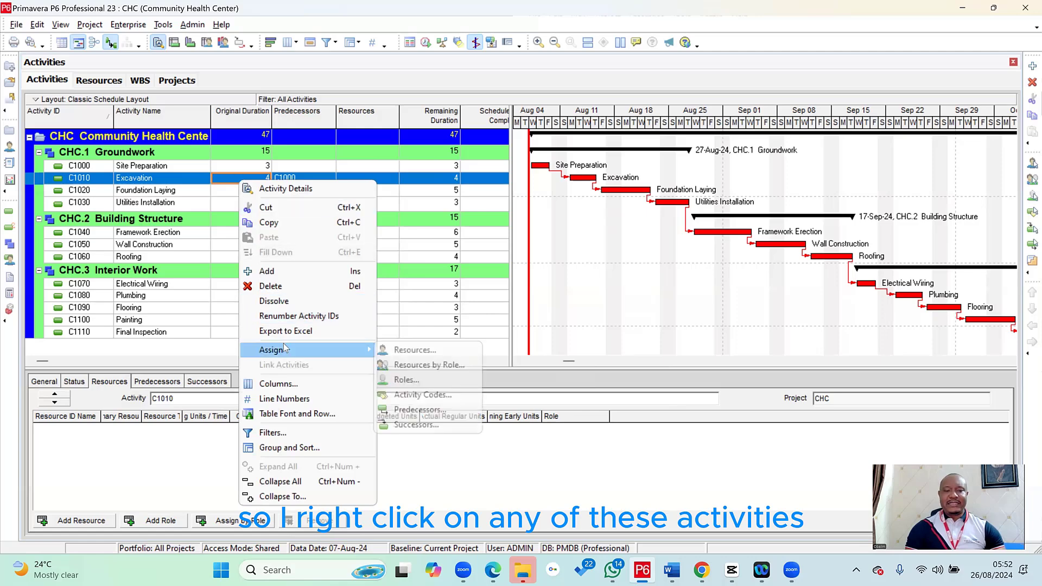
{"action": "left_click", "coordinate": [431, 353]}
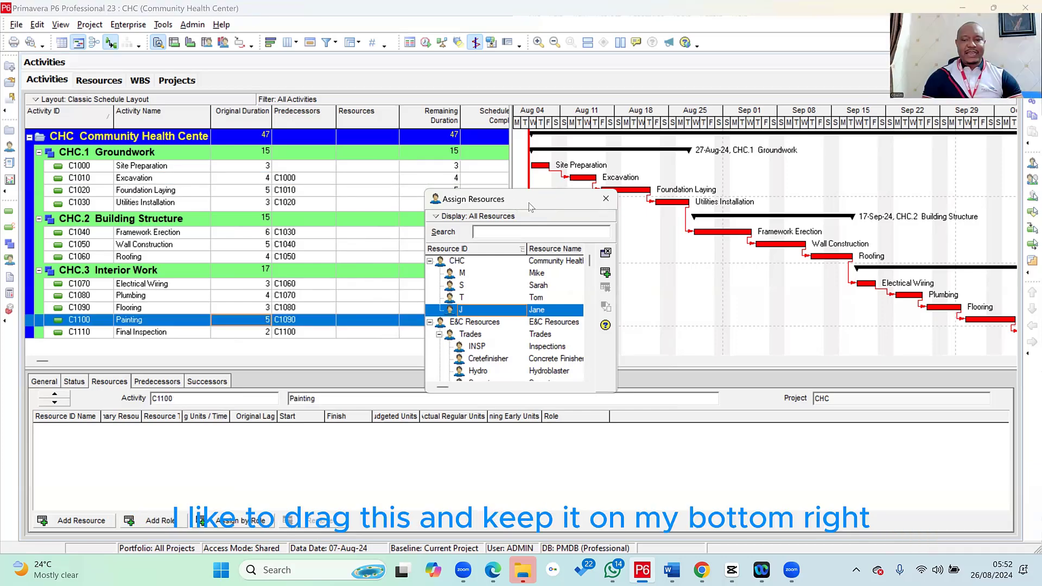
{"action": "left_click_drag", "start_coordinate": [530, 205], "coordinate": [908, 341]}
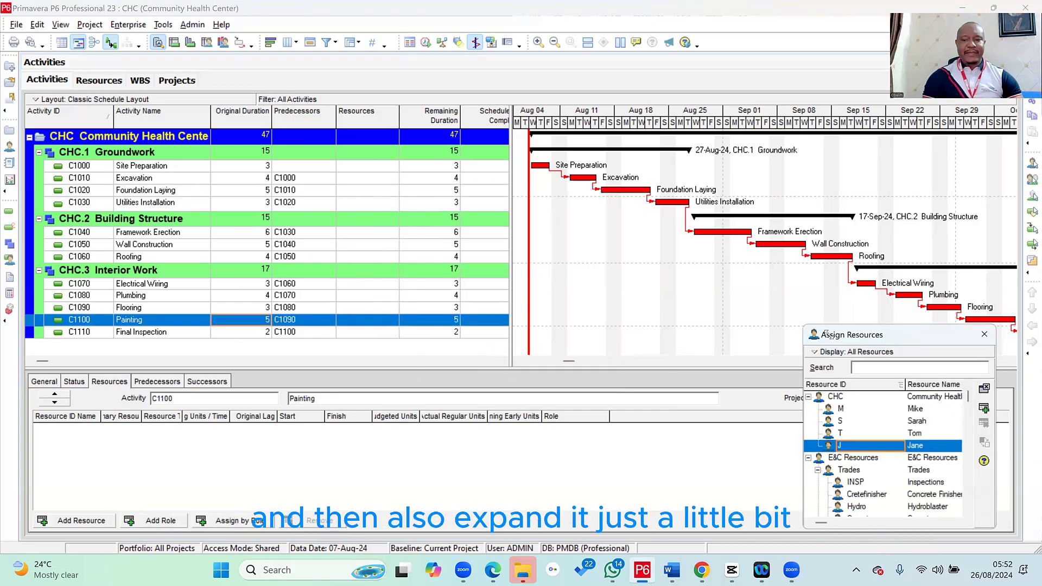
{"action": "left_click_drag", "start_coordinate": [802, 325], "coordinate": [721, 313]}
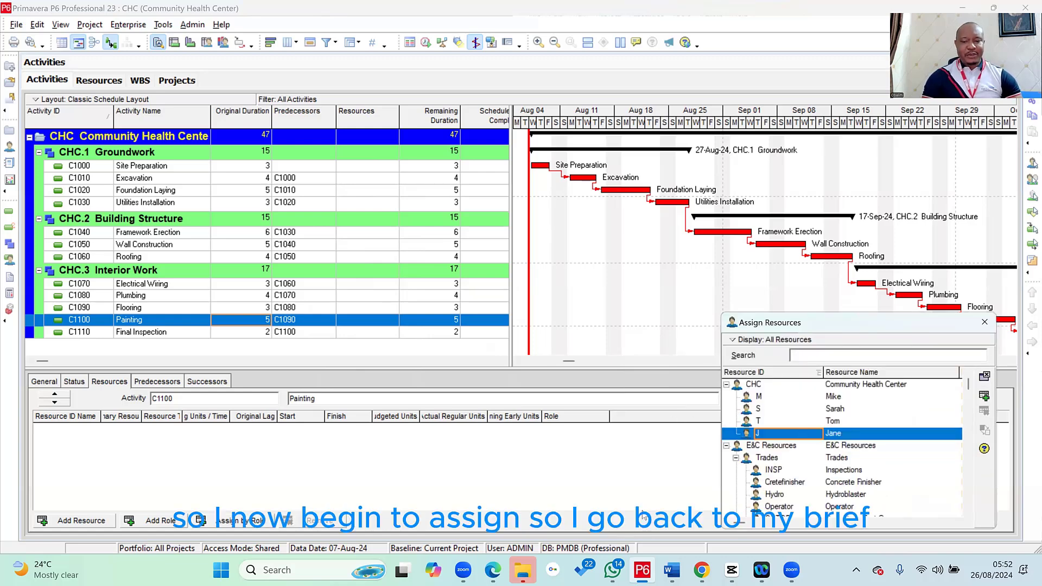
Switch to the Community Health Project brief in Word and examine which resource is listed for each Groundwork activity, C1000 to C1030.
{"action": "left_click", "coordinate": [672, 570]}
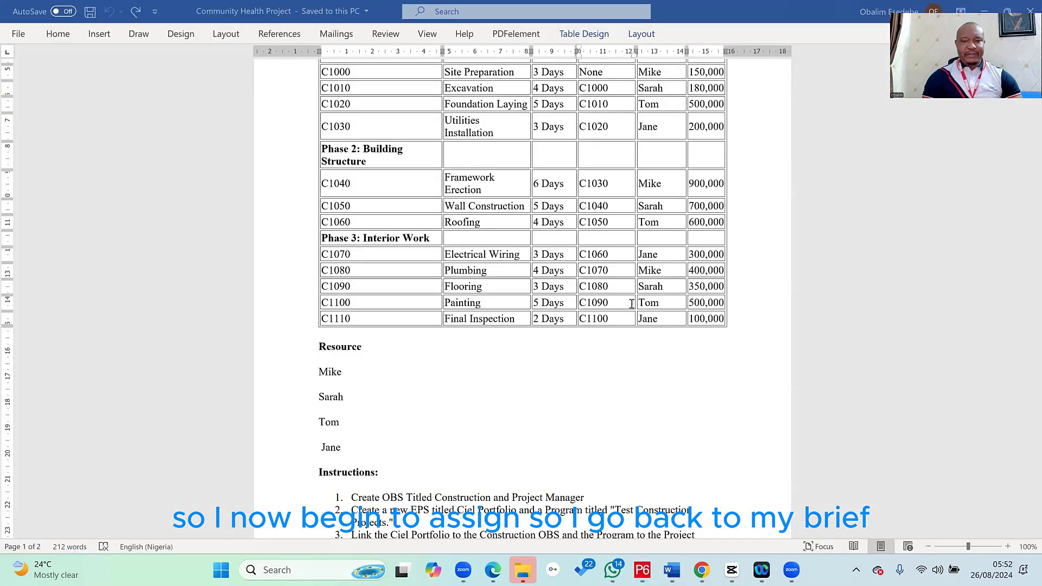
{"action": "scroll", "coordinate": [608, 357], "scroll_direction": "up", "scroll_amount": 3}
{"action": "left_click", "coordinate": [352, 170]}
{"action": "left_click", "coordinate": [671, 171]}
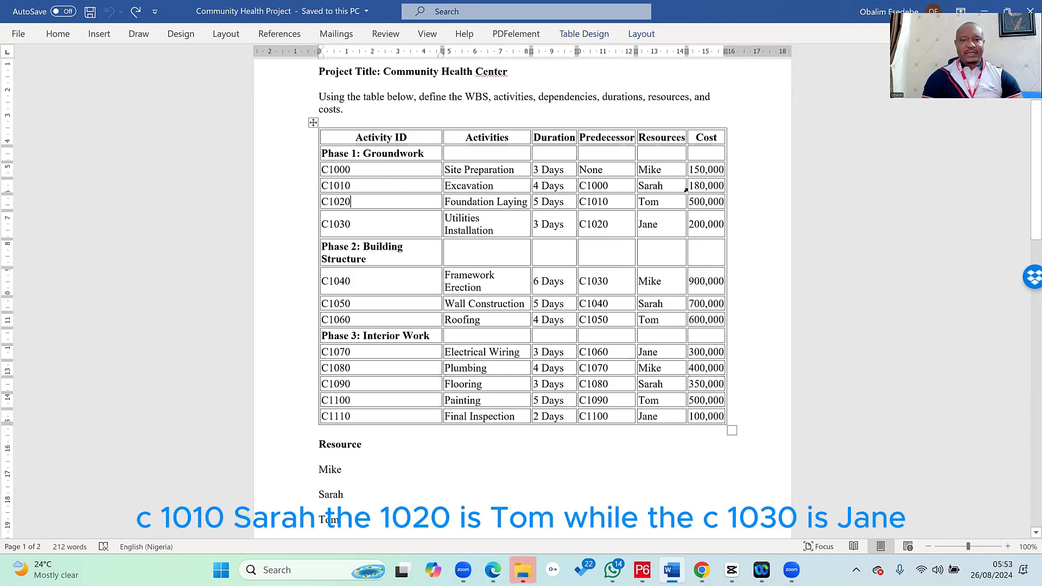
{"action": "left_click", "coordinate": [673, 199]}
{"action": "left_click", "coordinate": [651, 225]}
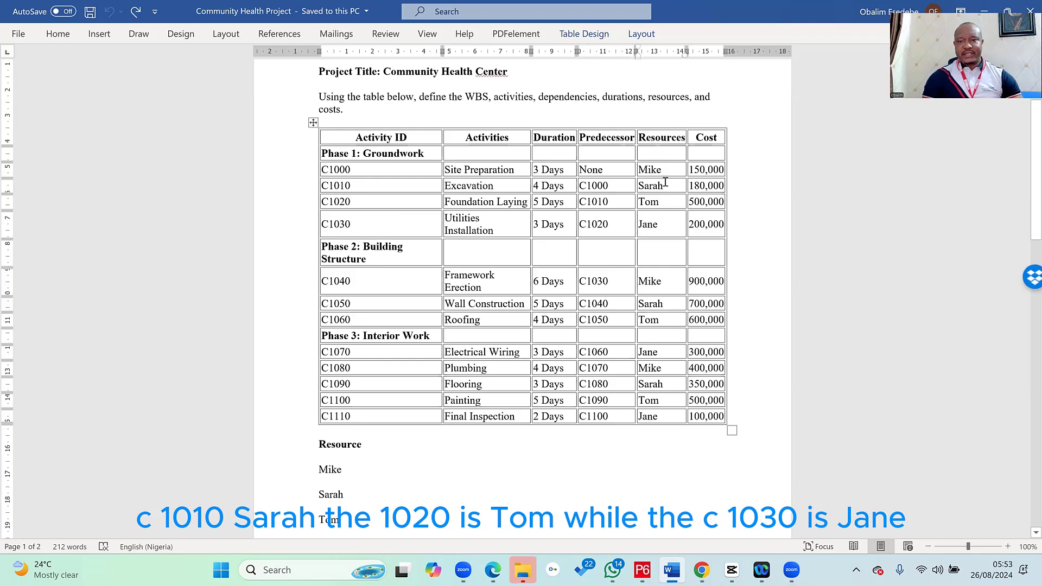
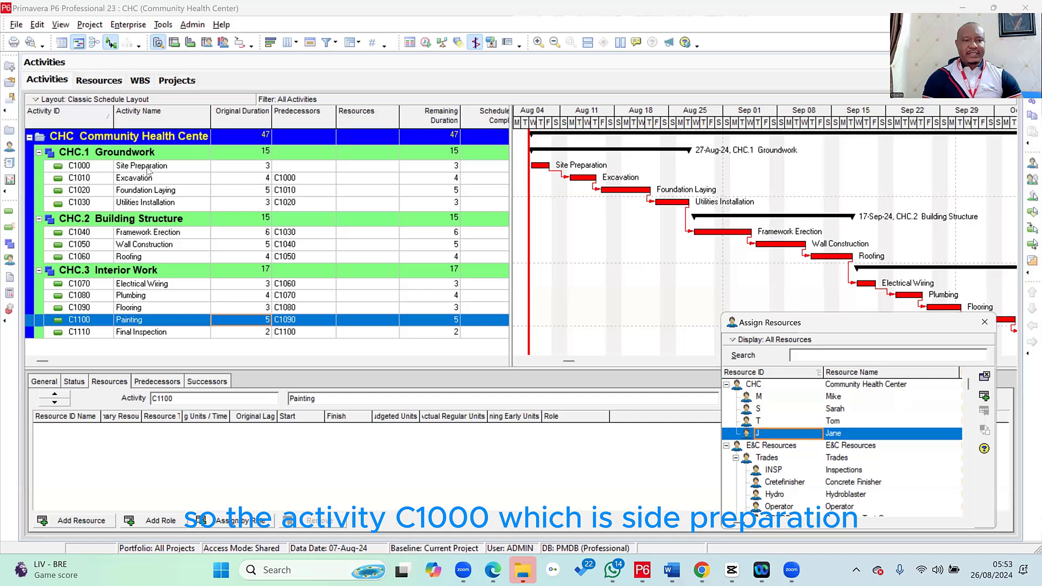
Return to Primavera P6, assign labor resource M to activity C1000 Site Preparation and check the assignment in its resource details.
{"action": "left_click", "coordinate": [148, 169]}
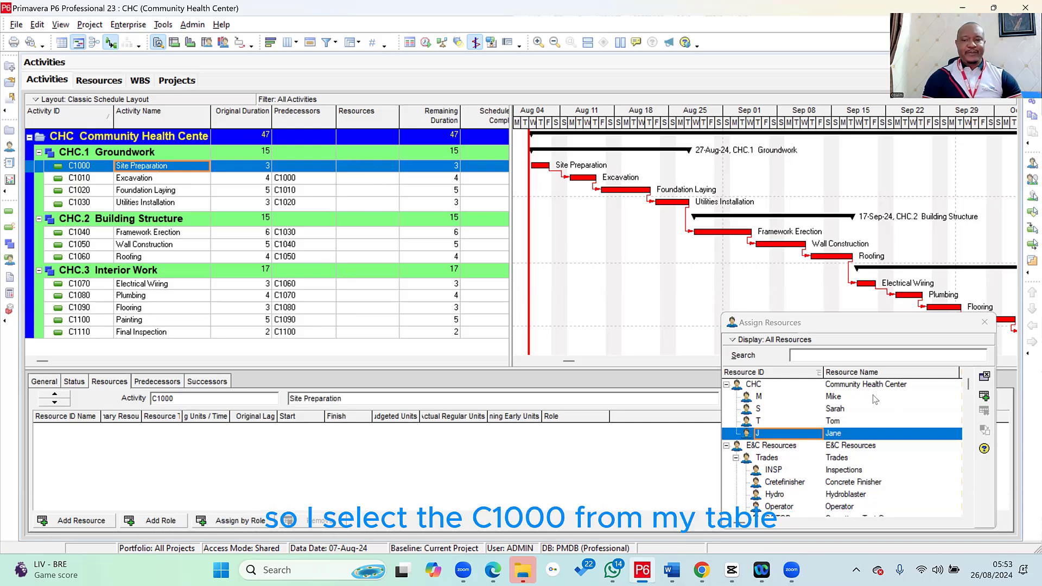
{"action": "left_click", "coordinate": [844, 398]}
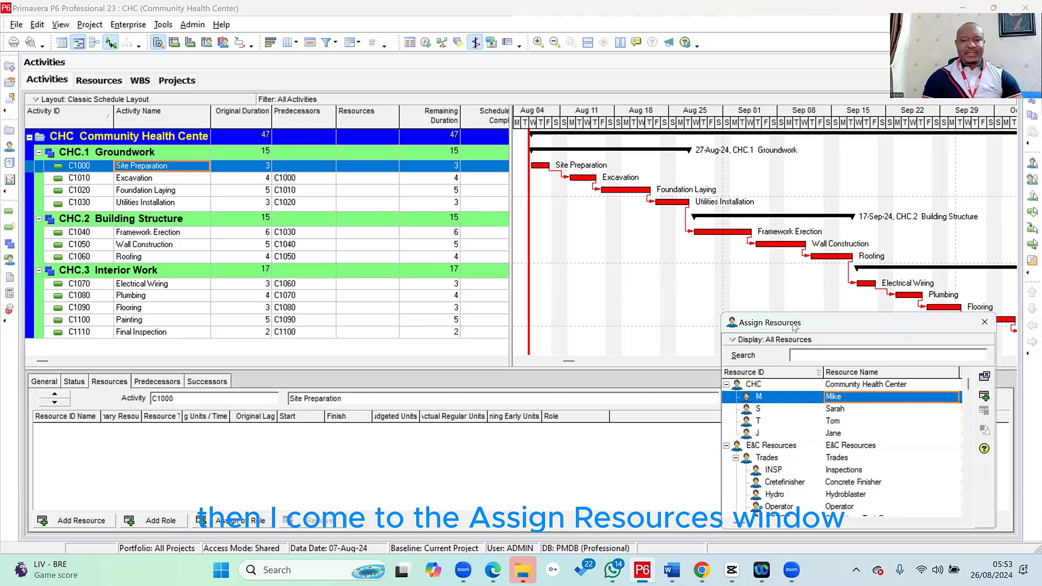
{"action": "left_click", "coordinate": [984, 398]}
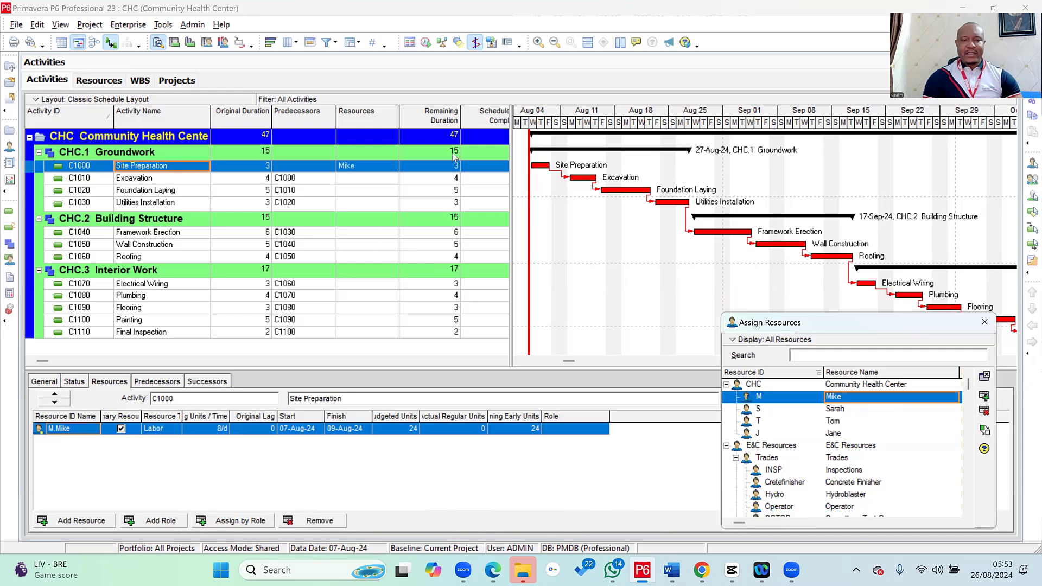
{"action": "left_click", "coordinate": [367, 166]}
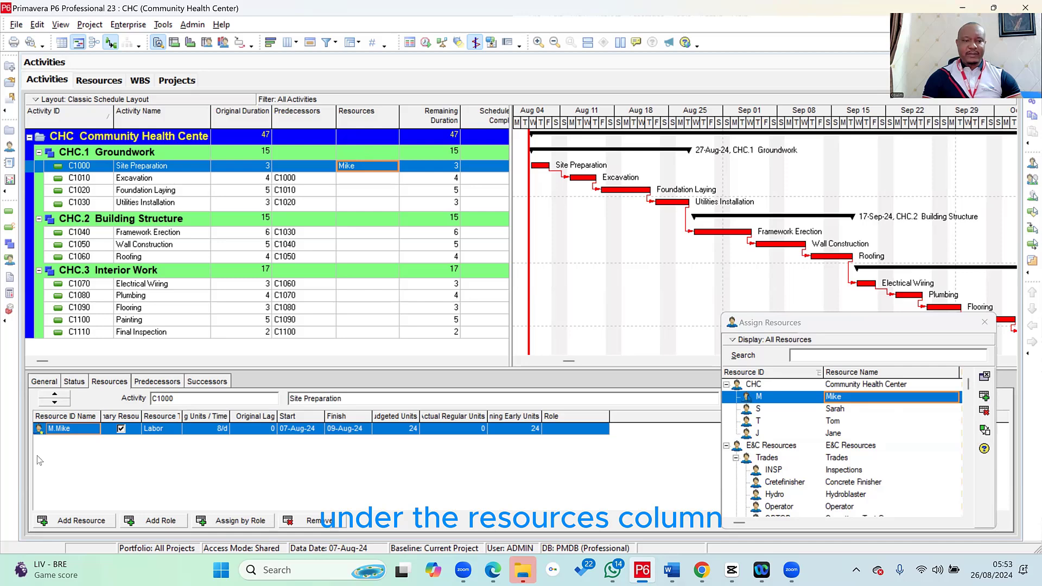
{"action": "left_click", "coordinate": [93, 441]}
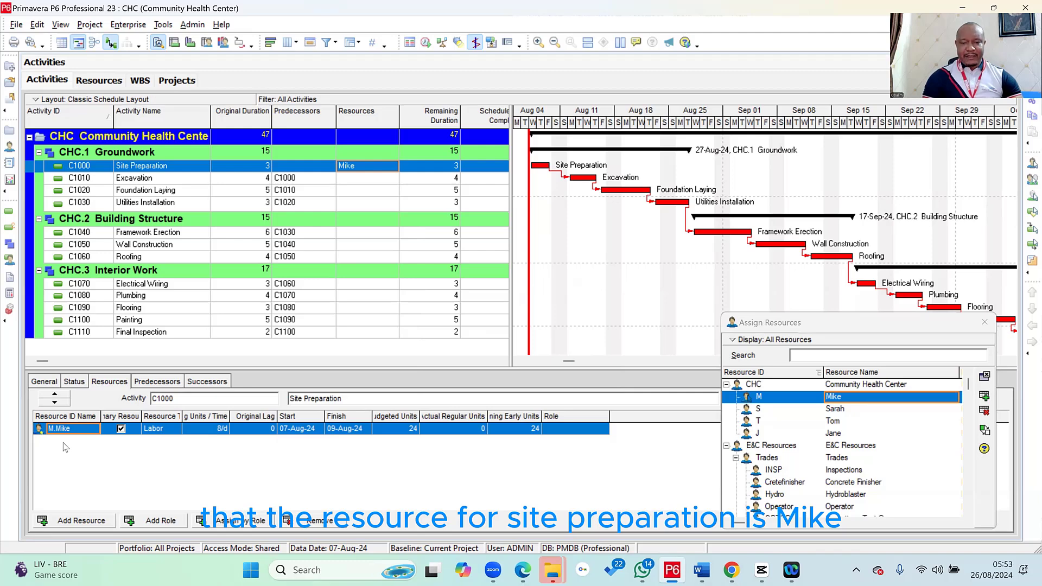
Assign resource S to activity C1010 Excavation and resource T to activity C1020 Foundation Laying.
{"action": "left_click", "coordinate": [152, 182]}
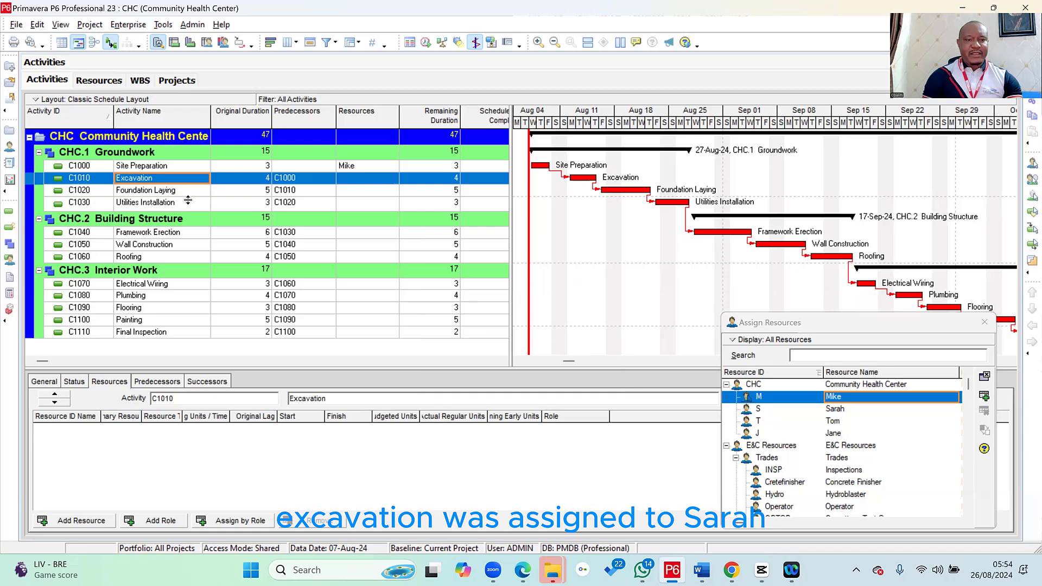
{"action": "left_click", "coordinate": [841, 410]}
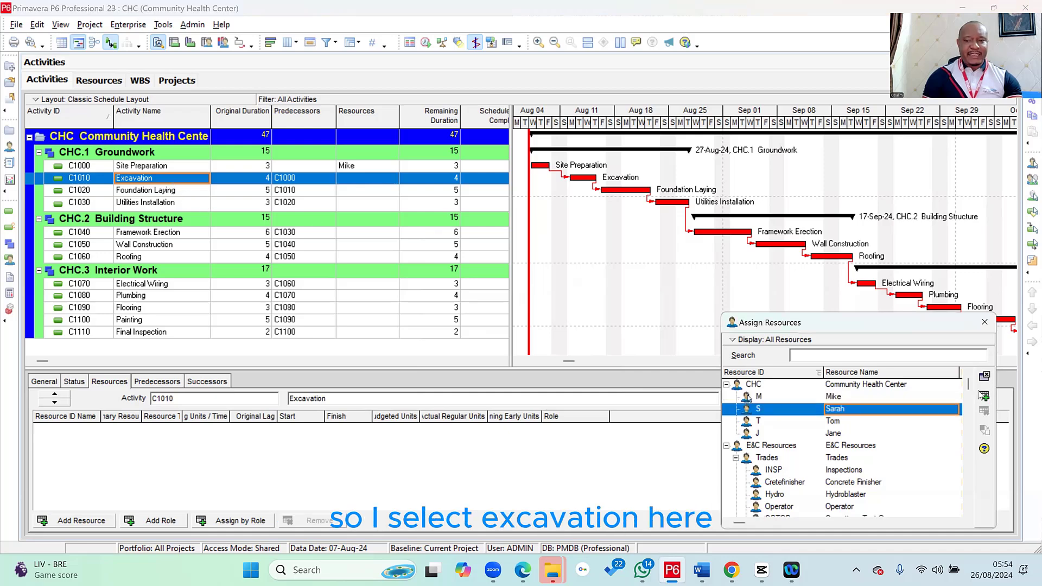
{"action": "left_click", "coordinate": [984, 395]}
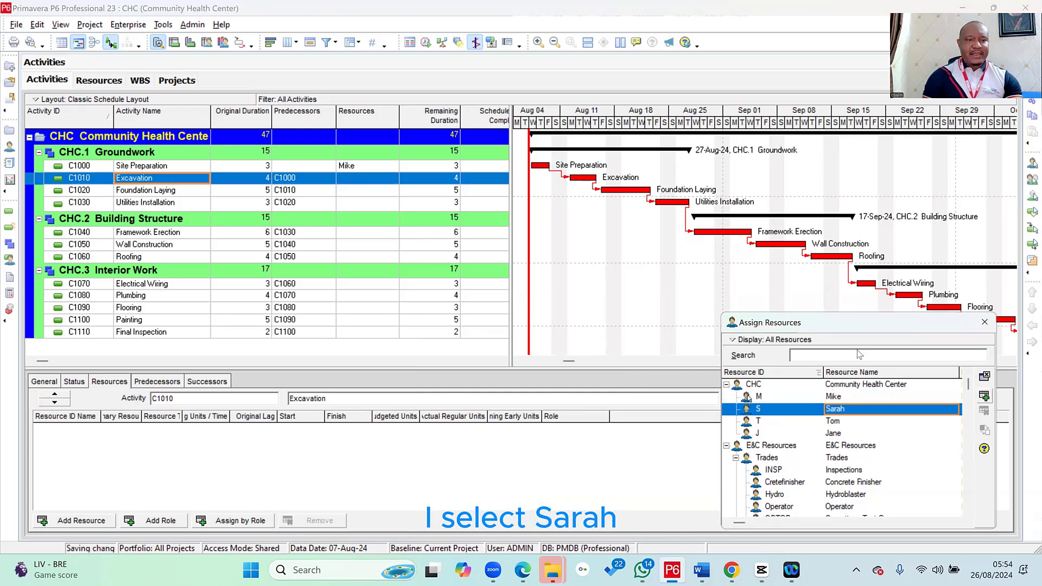
{"action": "left_click", "coordinate": [172, 191]}
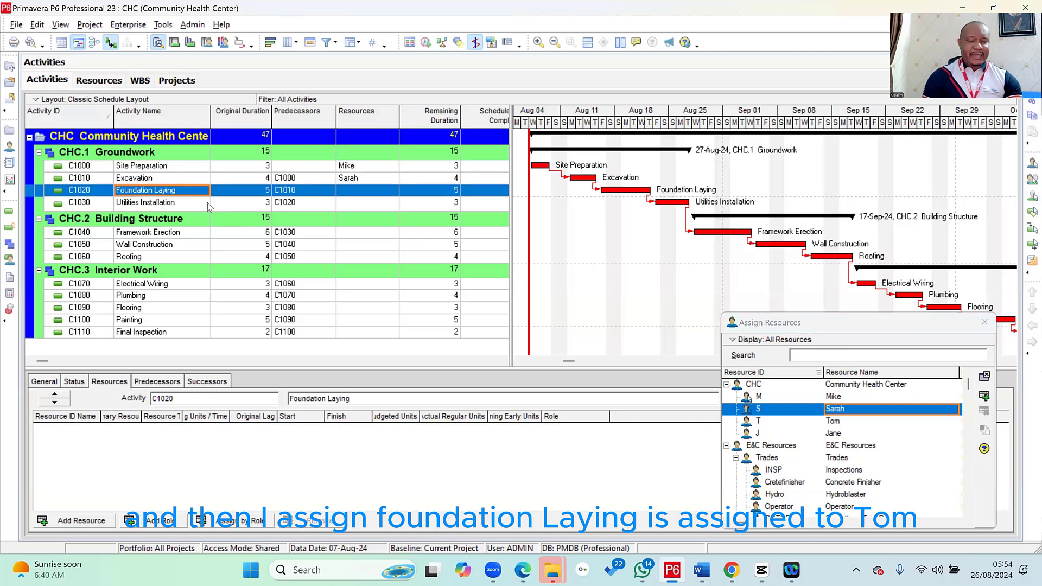
{"action": "left_click", "coordinate": [849, 421]}
{"action": "left_click", "coordinate": [984, 397]}
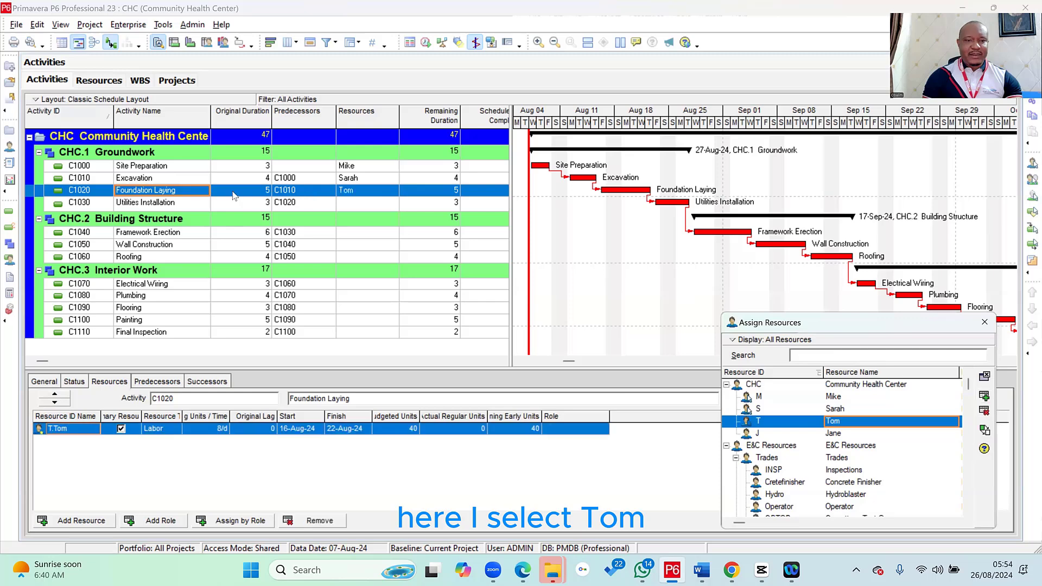
Assign resource J to activity C1030 Utilities Installation and resource M to activity C1040 Framework Erection.
{"action": "left_click", "coordinate": [163, 207]}
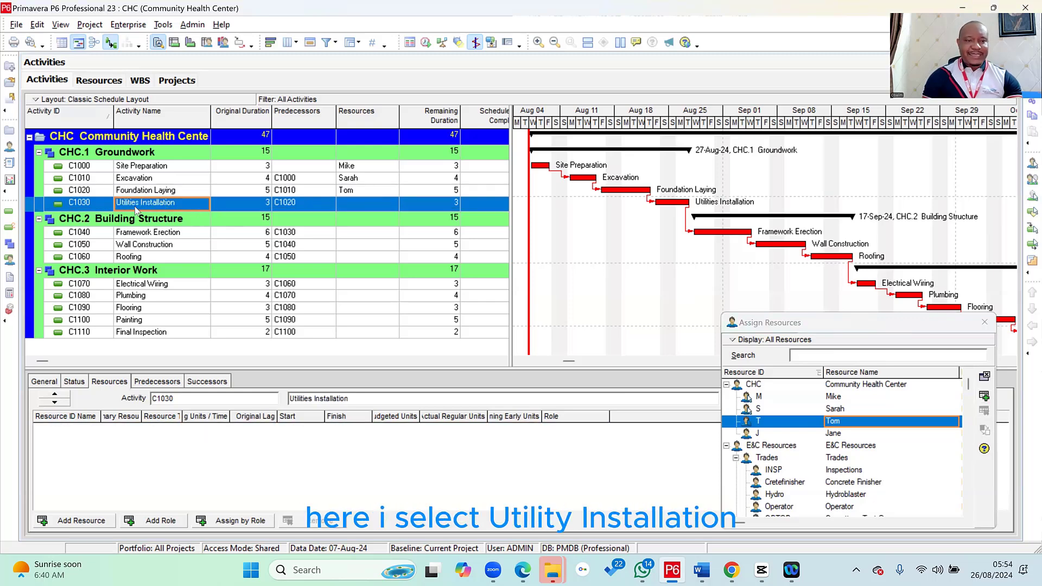
{"action": "left_click", "coordinate": [847, 433]}
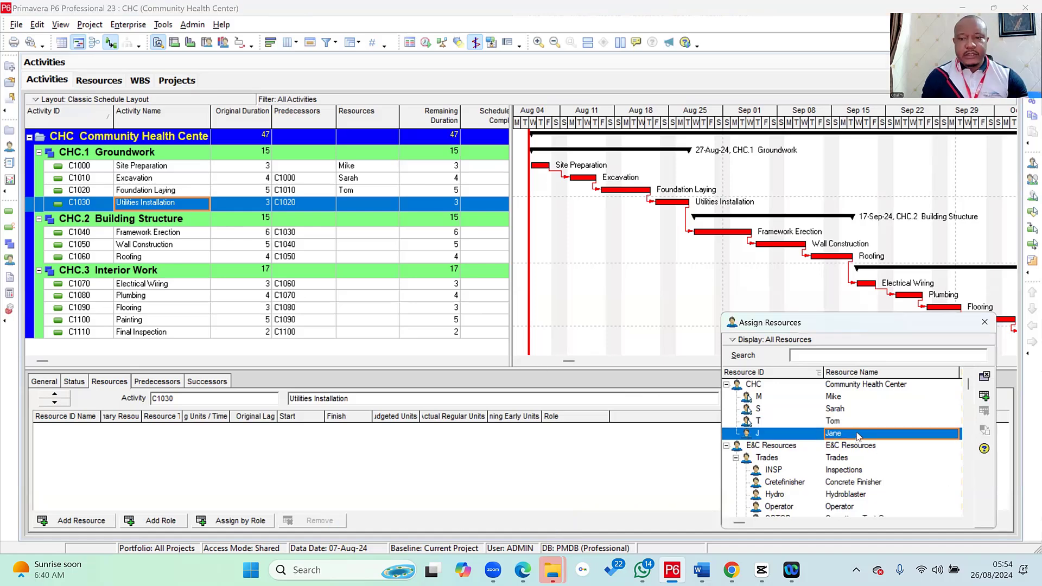
{"action": "left_click", "coordinate": [984, 396]}
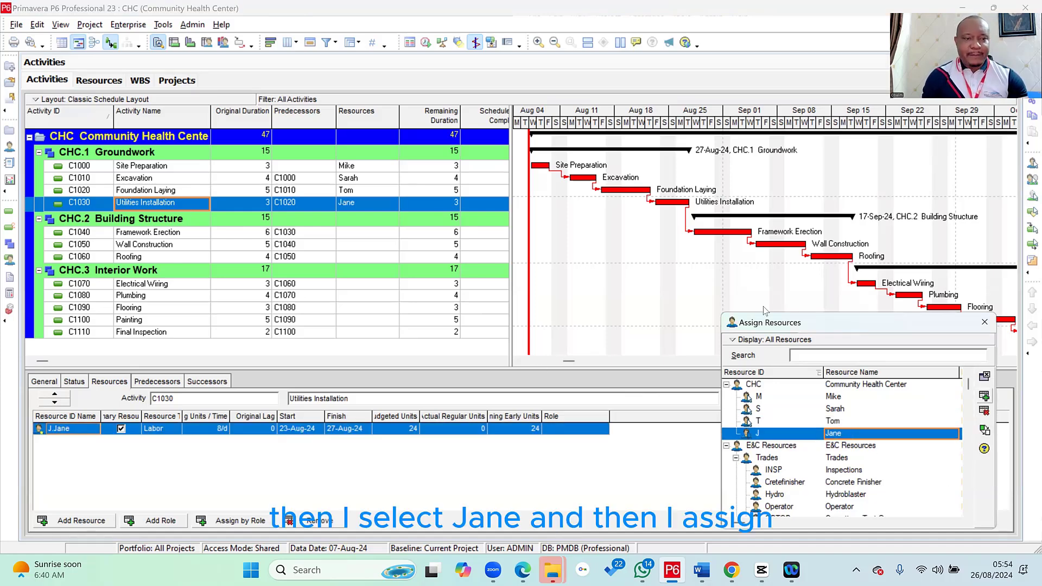
{"action": "left_click", "coordinate": [167, 234]}
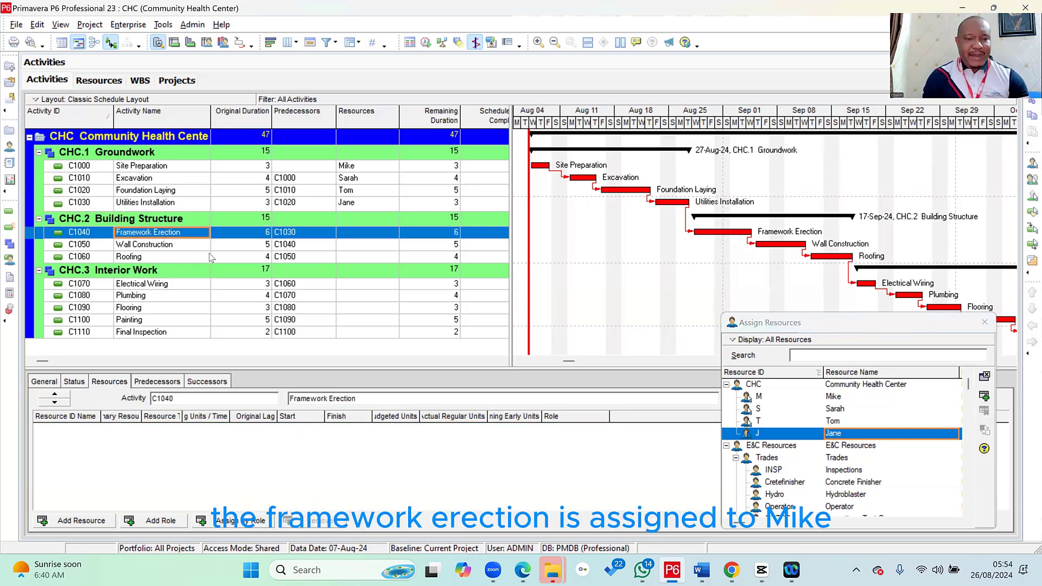
{"action": "left_click", "coordinate": [833, 397]}
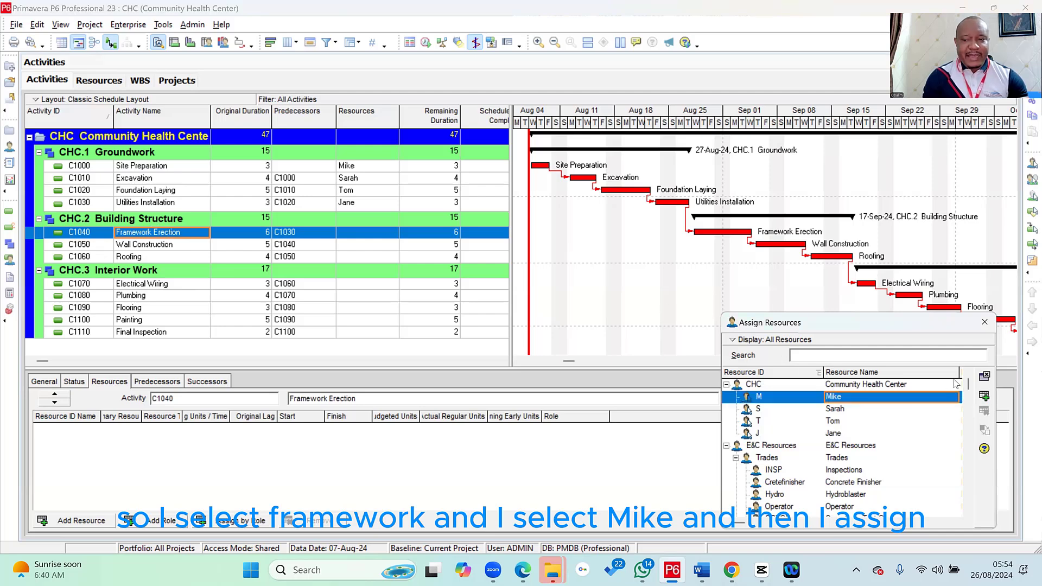
{"action": "left_click", "coordinate": [984, 398]}
Assign resource S to activity C1050 Wall Construction and resource T to activity C1060 Roofing.
{"action": "left_click", "coordinate": [185, 246]}
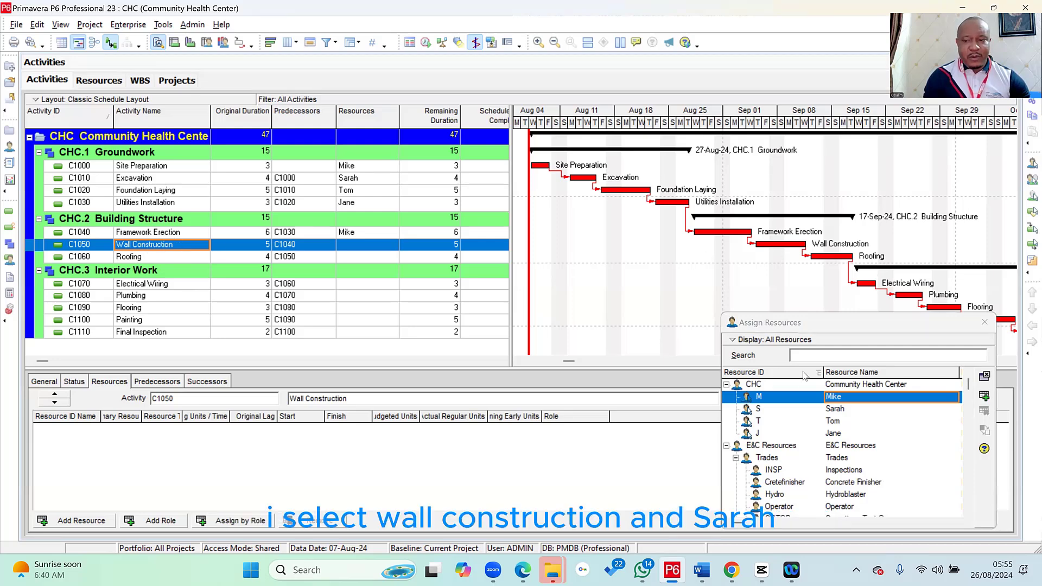
{"action": "left_click", "coordinate": [836, 409]}
{"action": "left_click", "coordinate": [983, 397]}
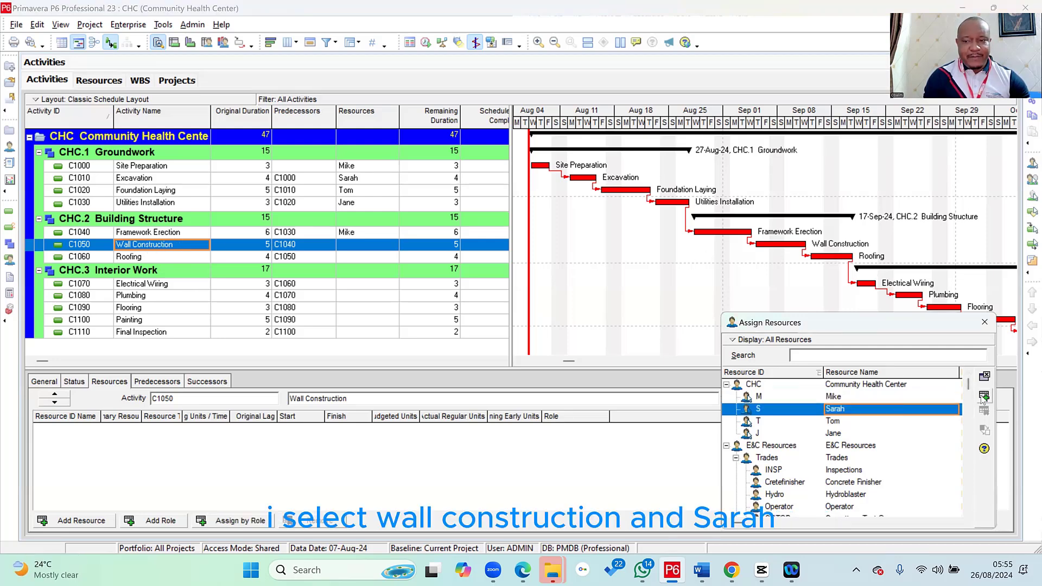
{"action": "left_click", "coordinate": [170, 256]}
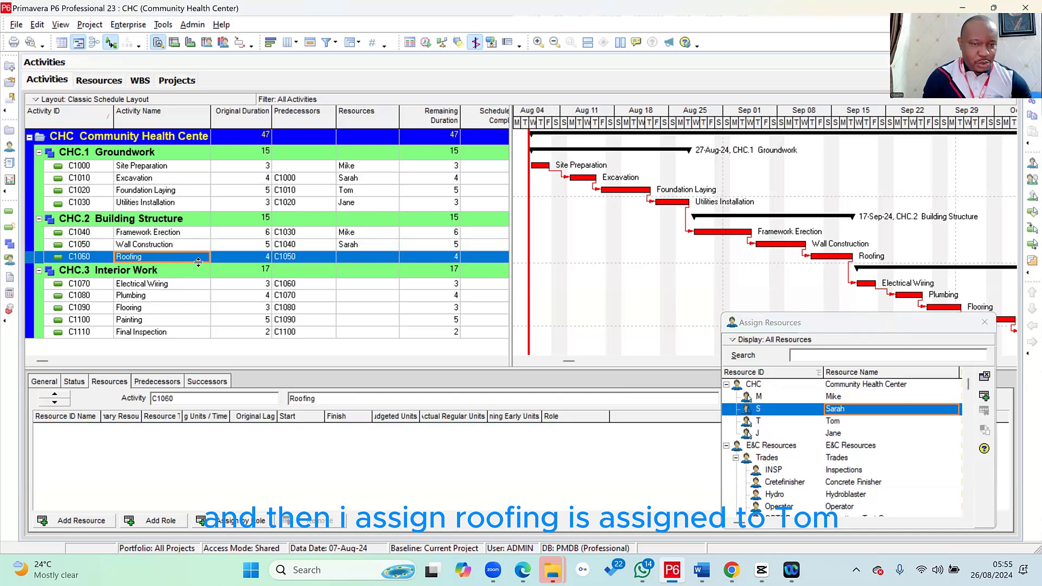
{"action": "left_click", "coordinate": [850, 422]}
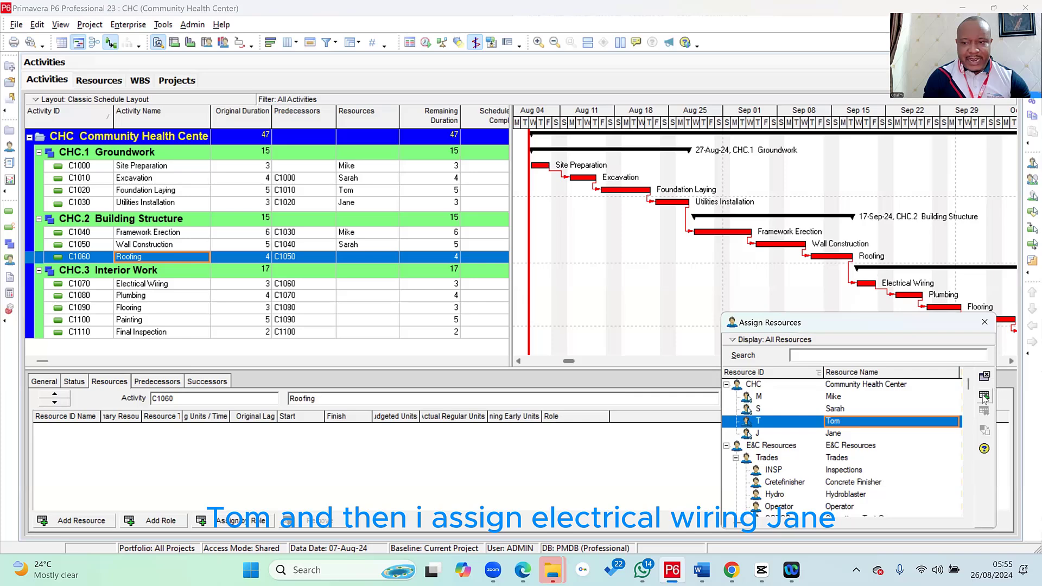
{"action": "left_click", "coordinate": [983, 396]}
Assign resource J to activity C1070 Electrical Wiring and resource M to activity C1080 Plumbing.
{"action": "key", "text": "Down"}
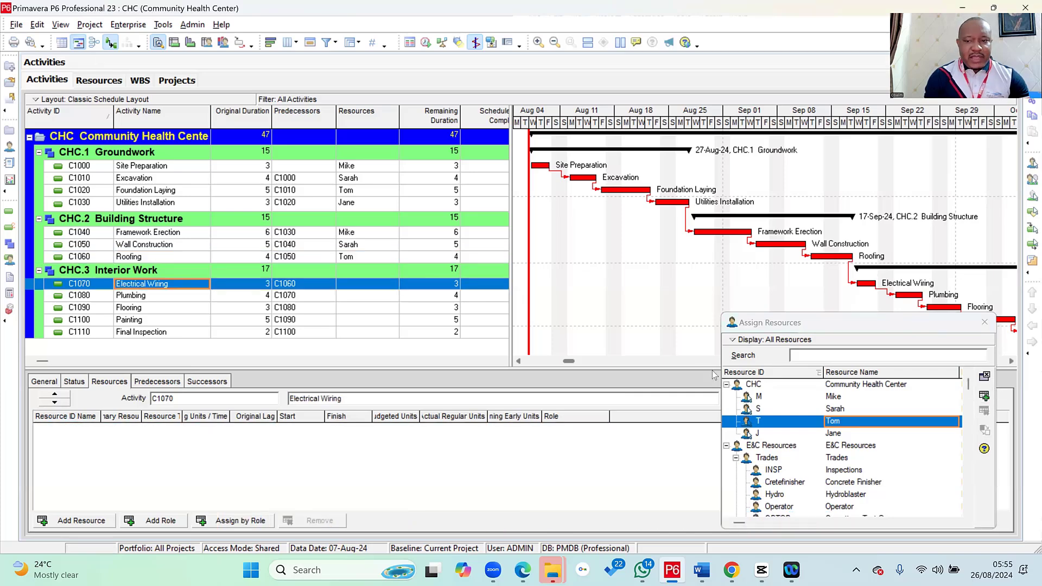
{"action": "left_click", "coordinate": [849, 433]}
{"action": "left_click", "coordinate": [984, 396]}
{"action": "left_click", "coordinate": [162, 296]}
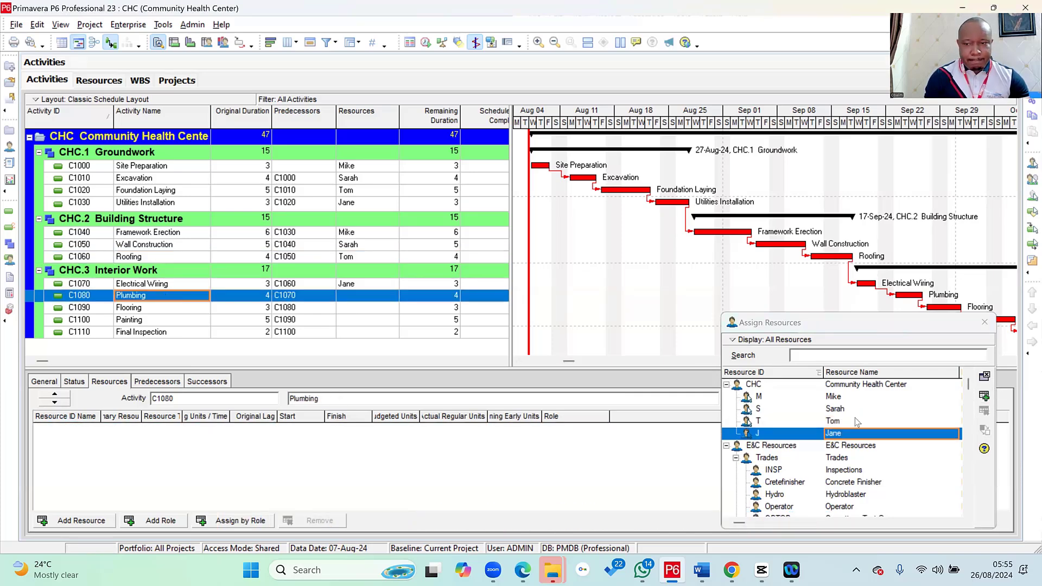
{"action": "left_click", "coordinate": [833, 396]}
{"action": "left_click", "coordinate": [983, 396]}
Assign resource S to activity C1090 Flooring and resource T to activity C1100 Painting.
{"action": "left_click", "coordinate": [166, 307]}
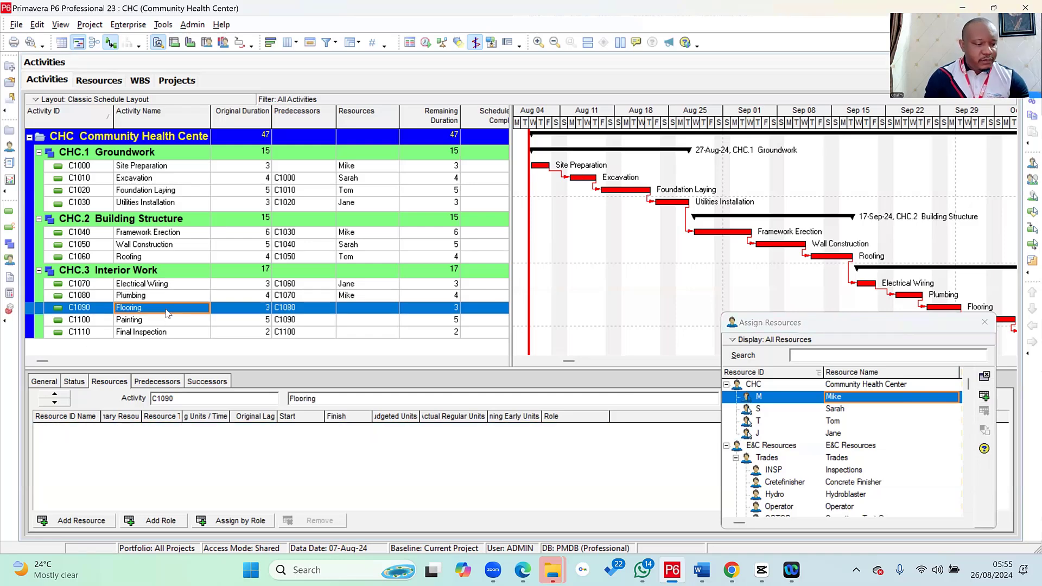
{"action": "left_click", "coordinate": [835, 409]}
{"action": "left_click", "coordinate": [984, 397]}
{"action": "left_click", "coordinate": [142, 321]}
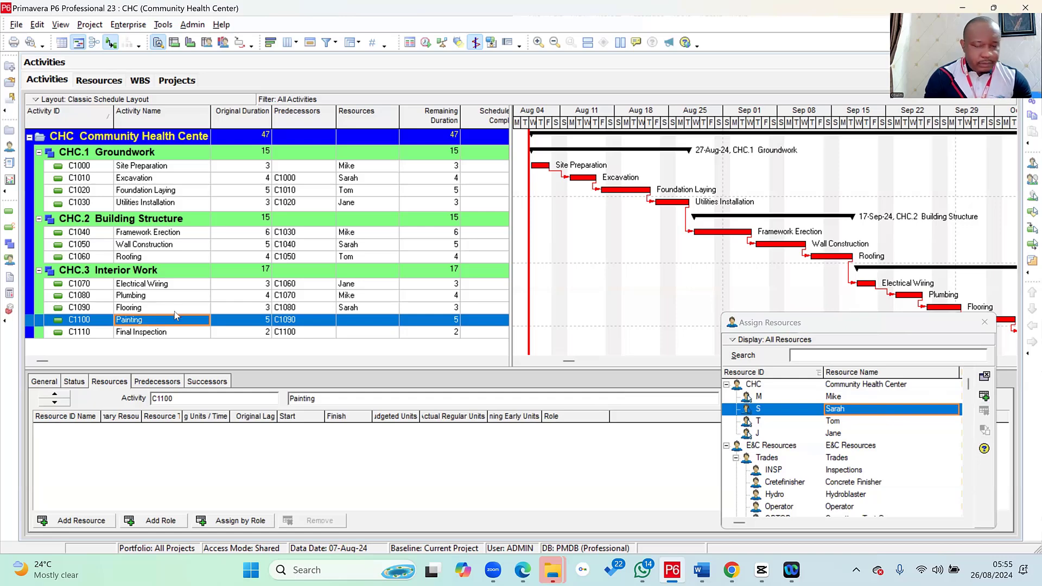
{"action": "left_click", "coordinate": [834, 421]}
{"action": "left_click", "coordinate": [983, 397]}
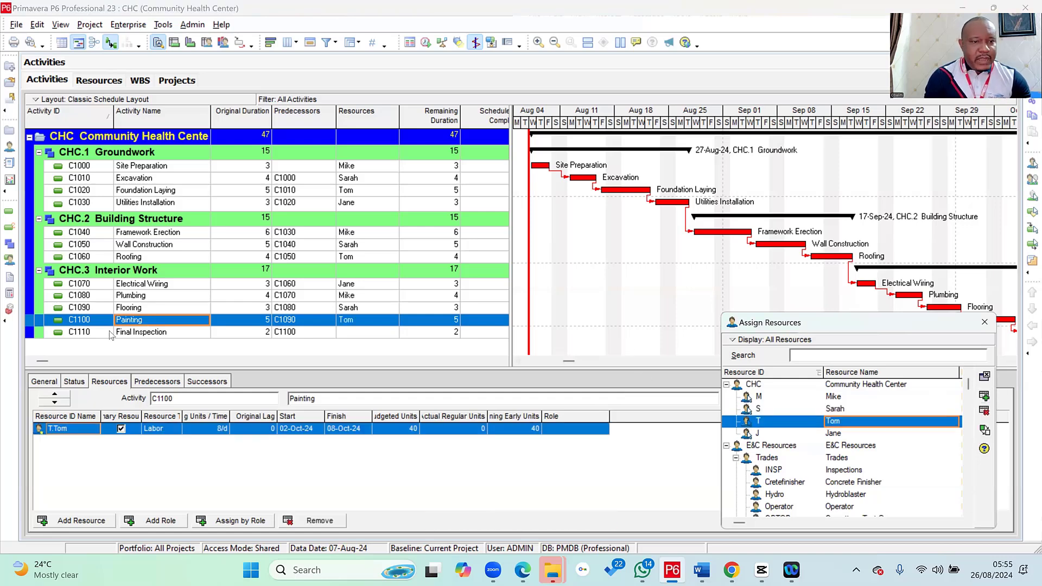
Assign resource J to activity C1110 Final Inspection and close the Assign Resources window.
{"action": "left_click", "coordinate": [140, 333]}
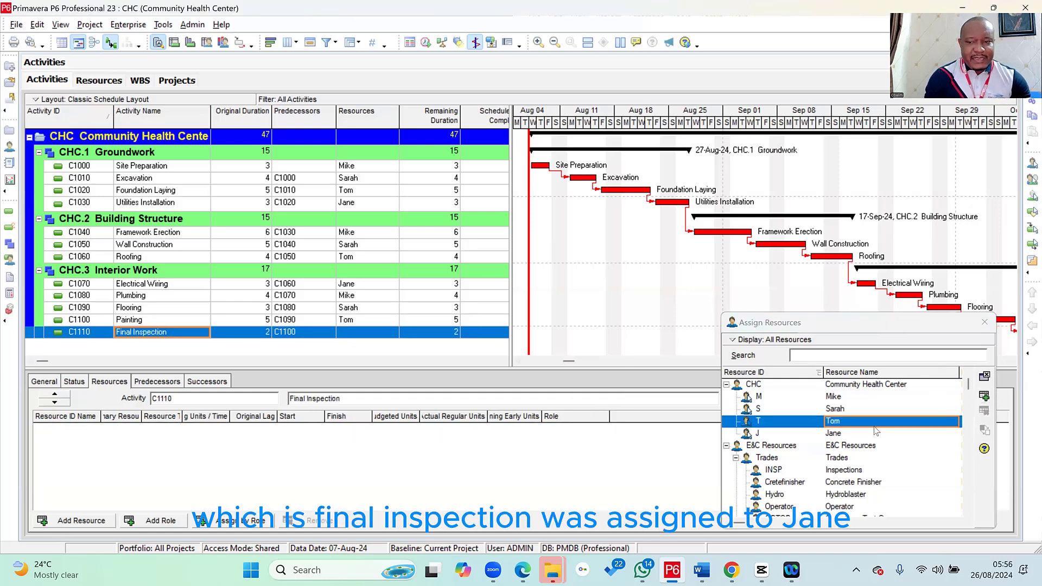
{"action": "left_click", "coordinate": [847, 433]}
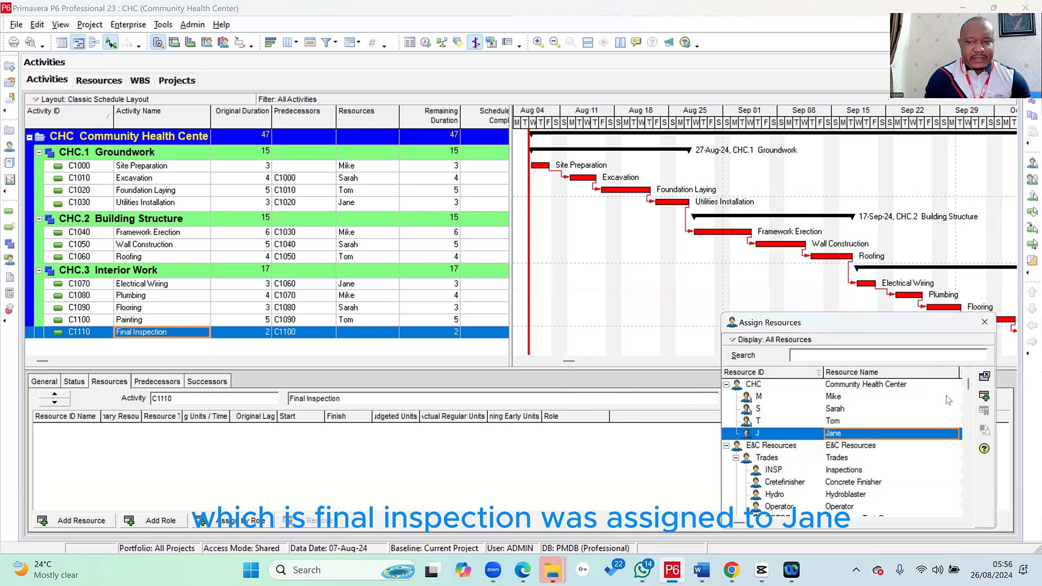
{"action": "left_click", "coordinate": [984, 397]}
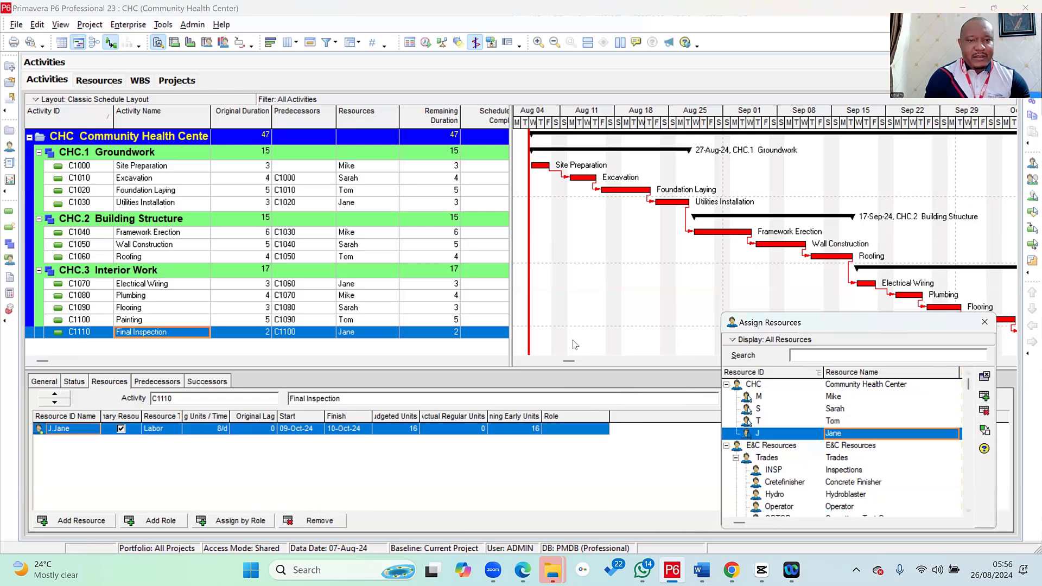
{"action": "left_click", "coordinate": [985, 323]}
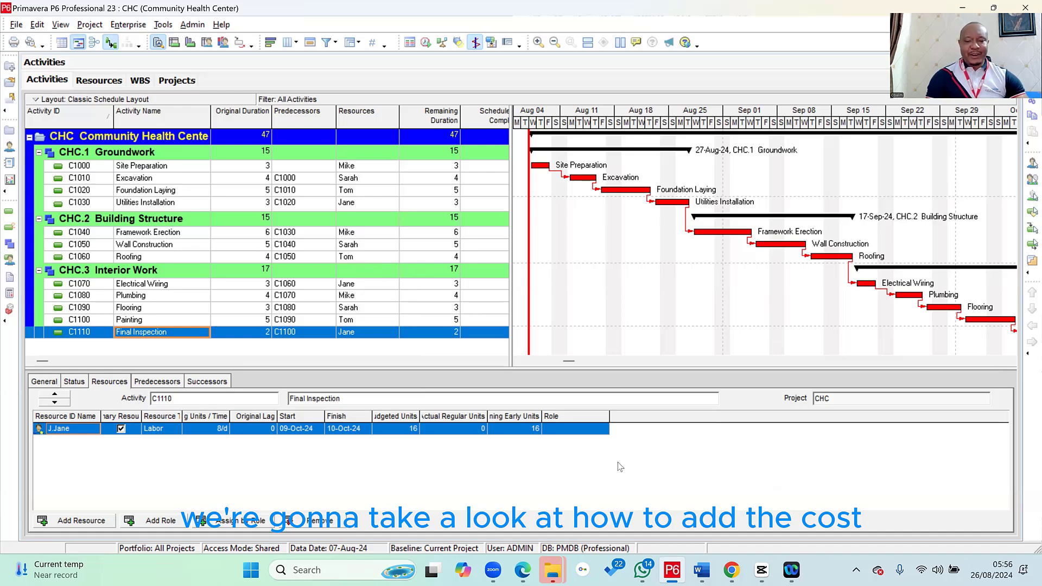
Switch to the project brief in Word and examine the Cost column of the activity table.
{"action": "left_click", "coordinate": [701, 569]}
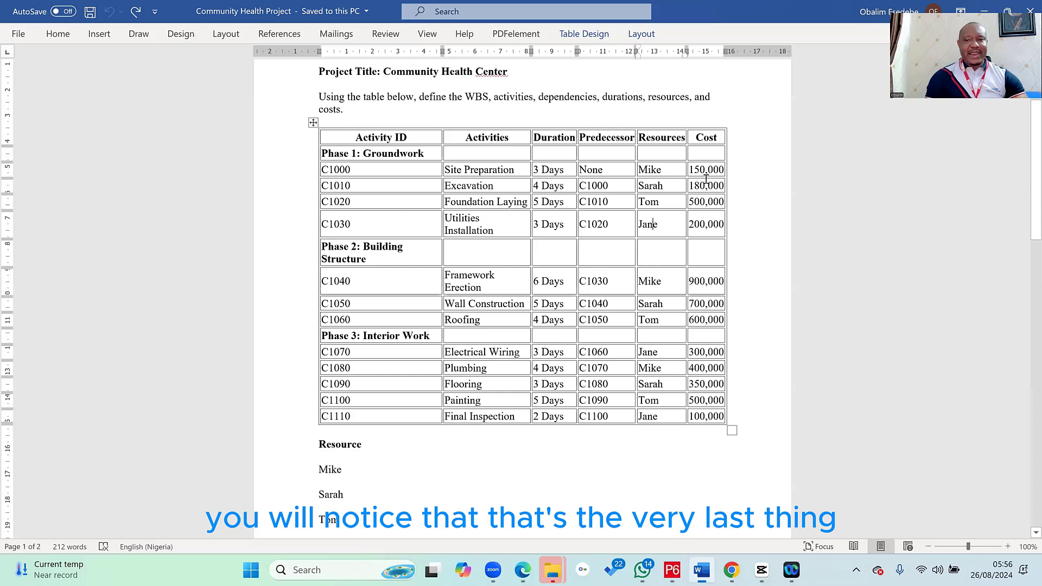